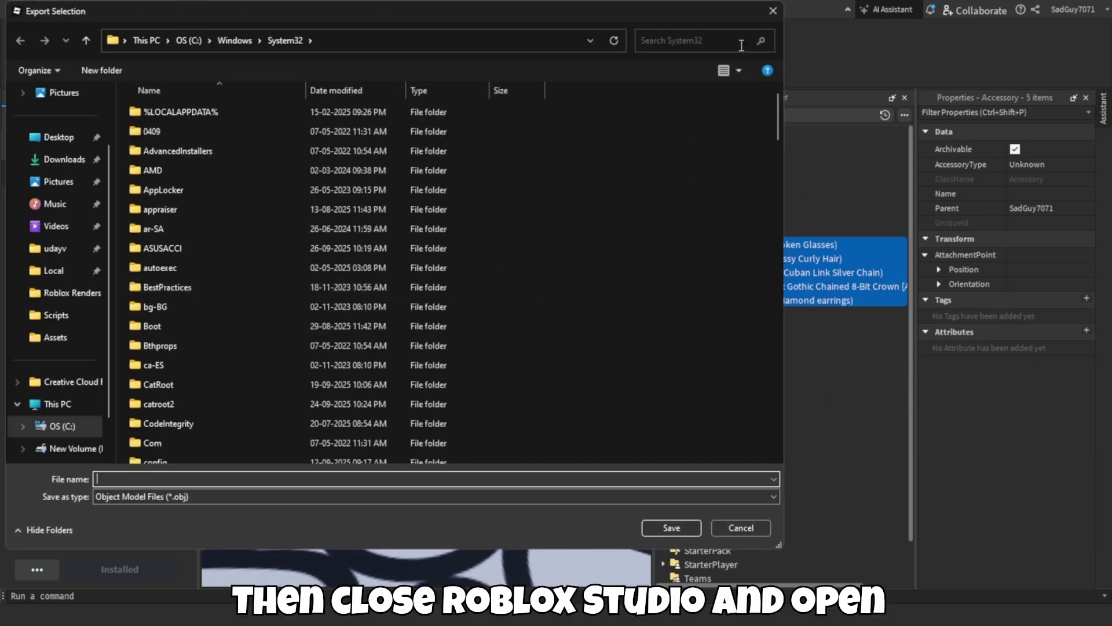
# - Close Roblox Studio's Export Selection dialog and clear the accessory selection
pyautogui.click(773, 10)
pyautogui.click(449, 172)
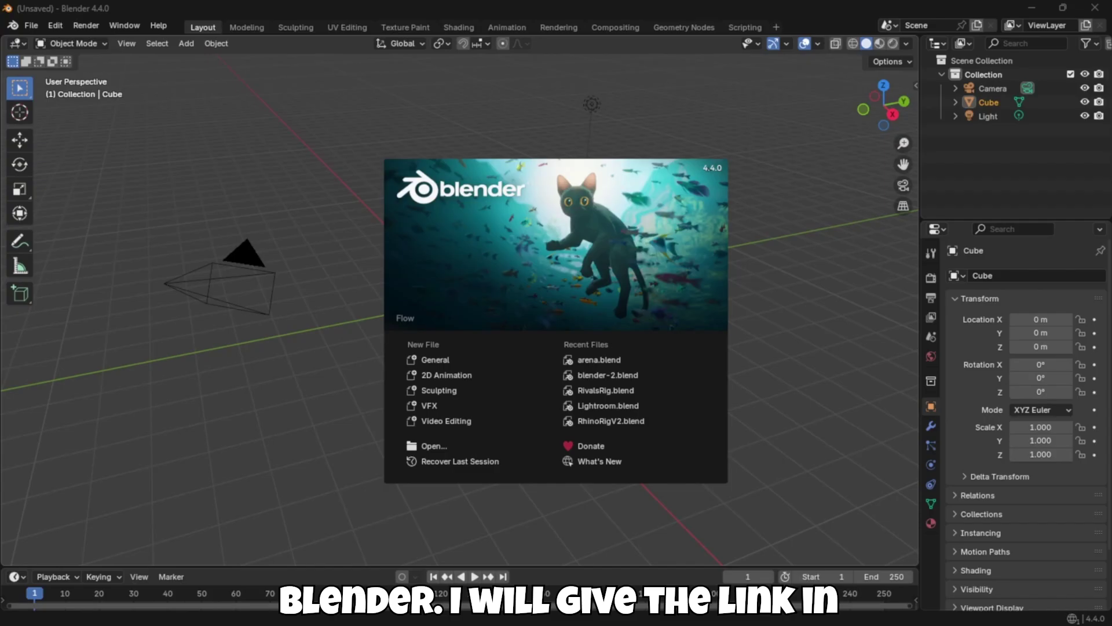
# - Dismiss the splash screen and delete the default Cube, Light and Camera
pyautogui.click(439, 360)
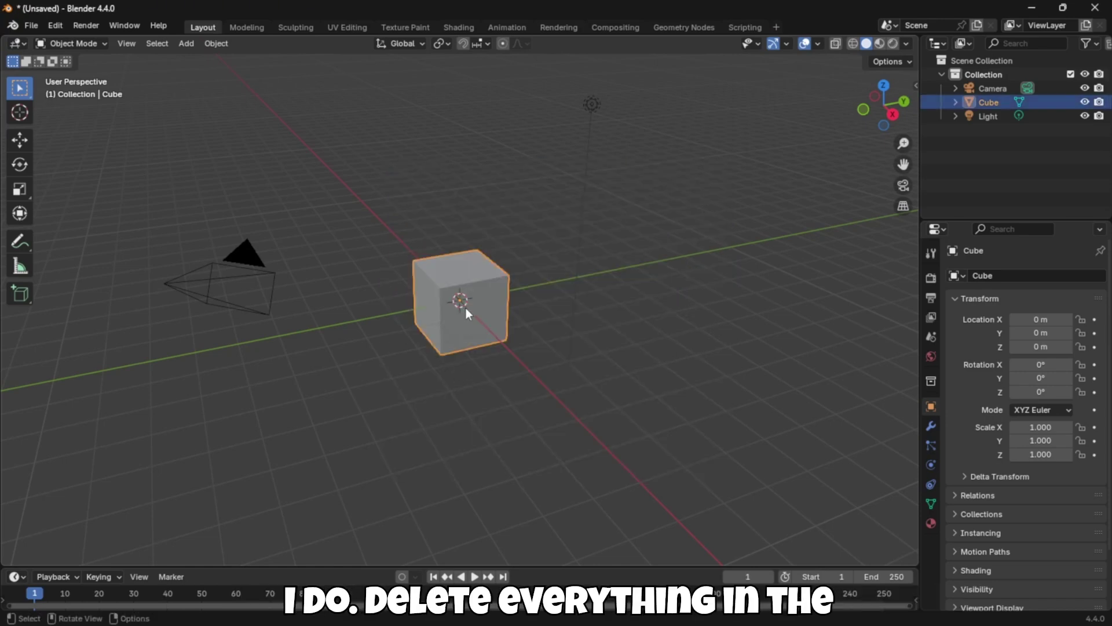
pyautogui.press('Delete')
pyautogui.click(592, 104)
pyautogui.press('Delete')
pyautogui.click(251, 265)
pyautogui.press('Delete')
pyautogui.moveTo(251, 265); pyautogui.dragTo(545, 314, button='middle')
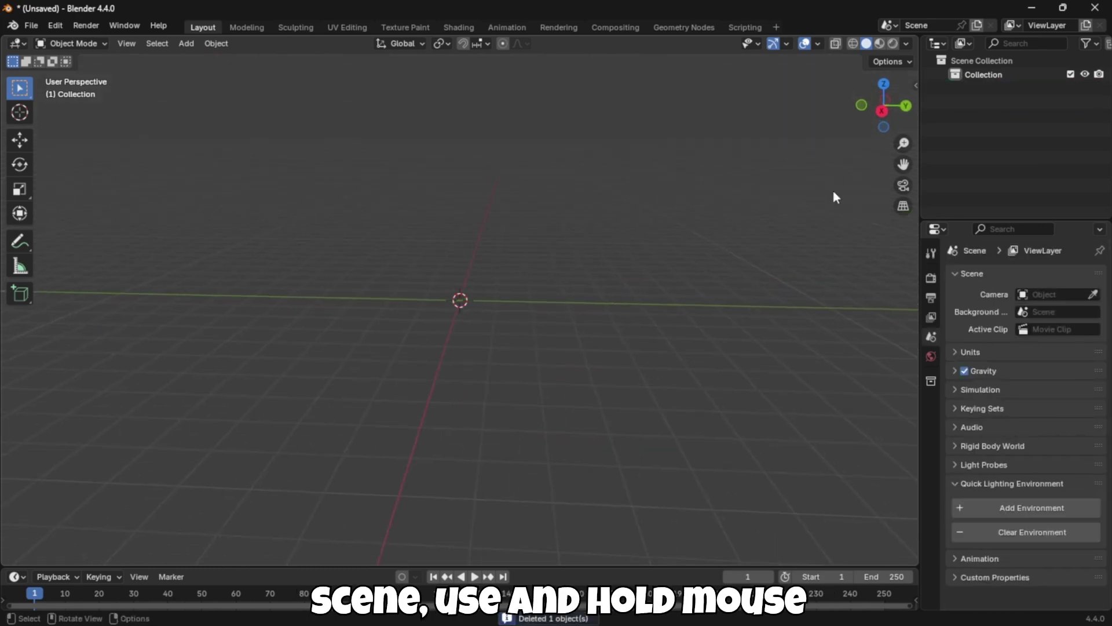
# - Claim the Roblox Starter Rigs product on Gumroad for a price of 0
pyautogui.click(1035, 9)
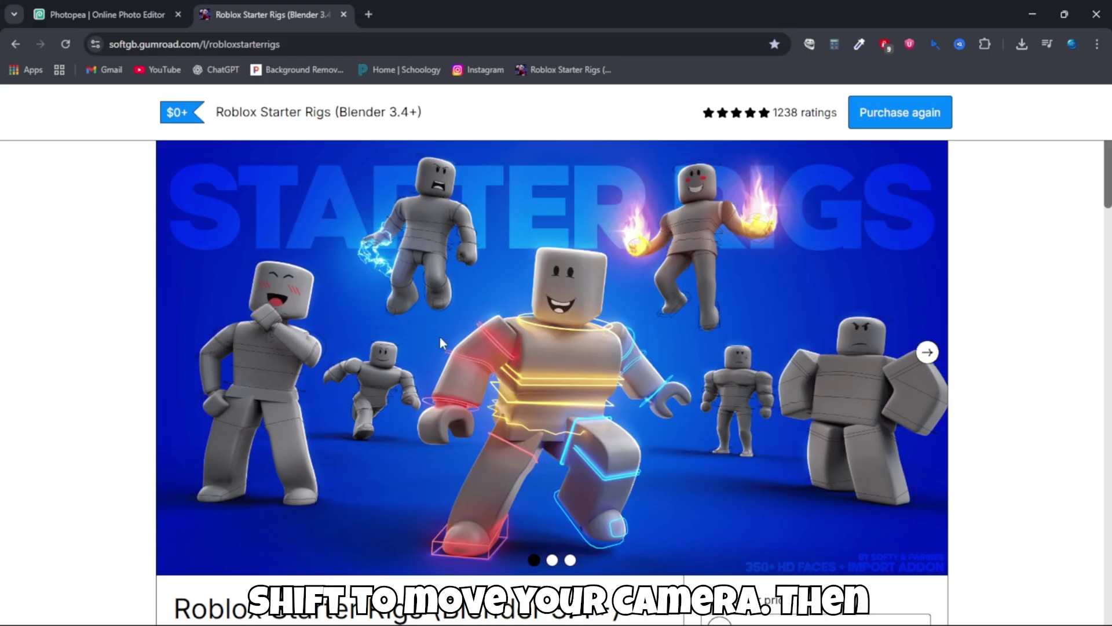
pyautogui.scroll(-5, 602, 397)
pyautogui.click(799, 361)
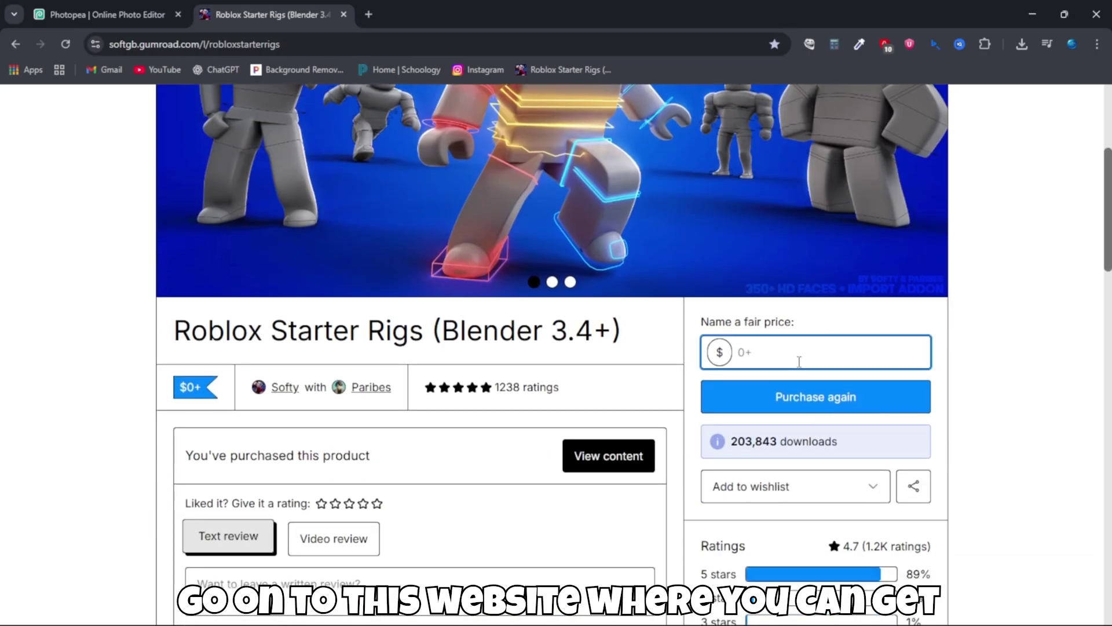
pyautogui.write('0')
pyautogui.click(775, 406)
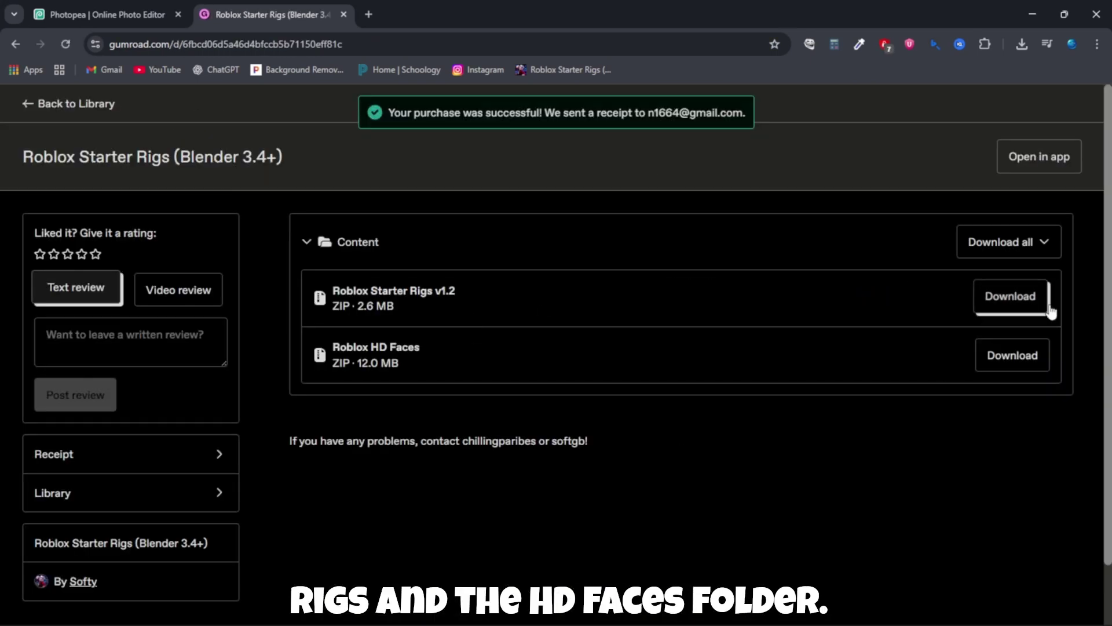
# - Download the Roblox HD Faces and Roblox Starter Rigs v1.2 zips
pyautogui.click(1012, 298)
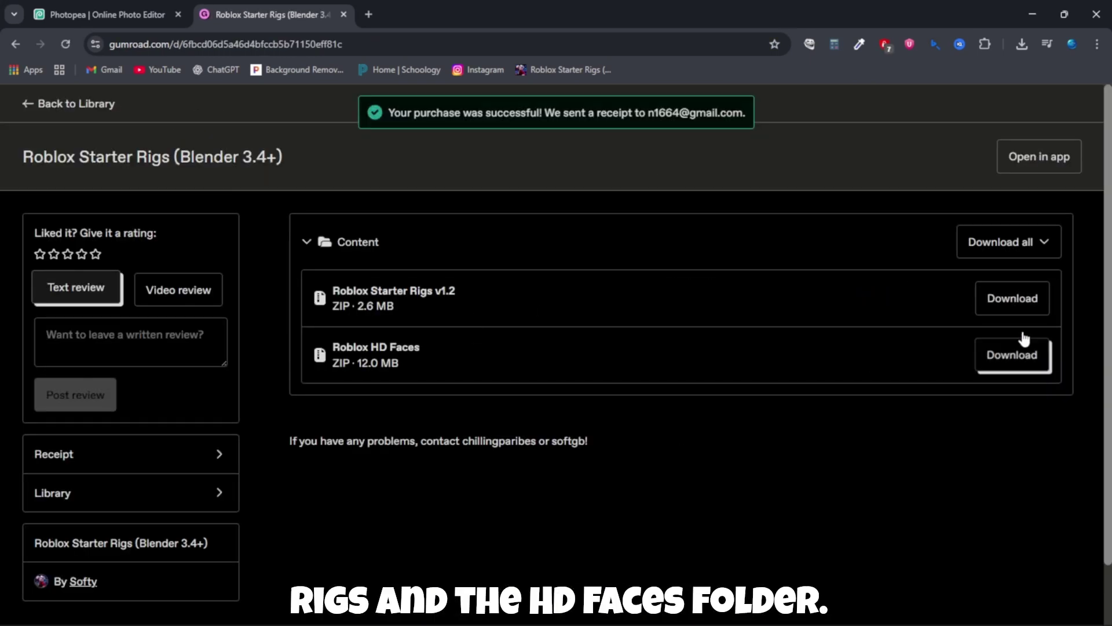
pyautogui.click(1020, 369)
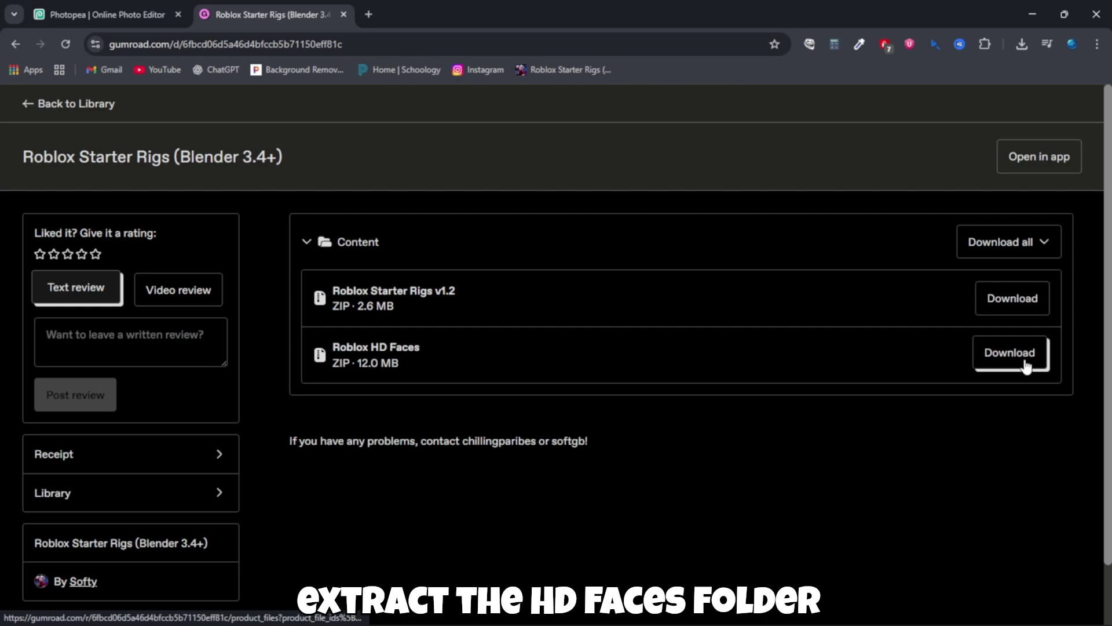
pyautogui.click(1012, 298)
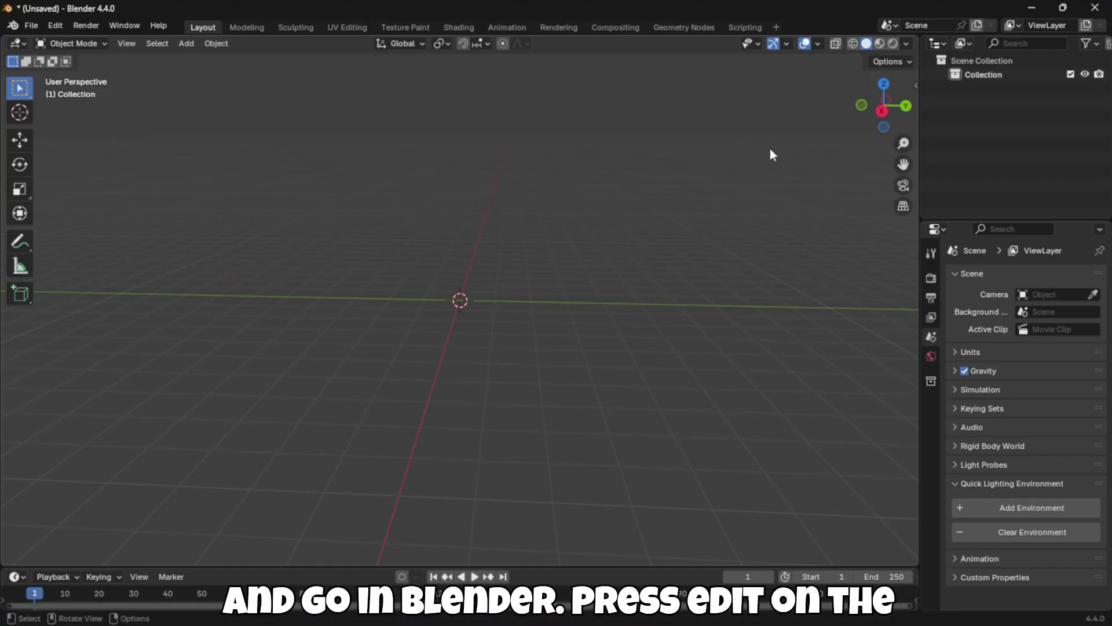
pyautogui.click(56, 26)
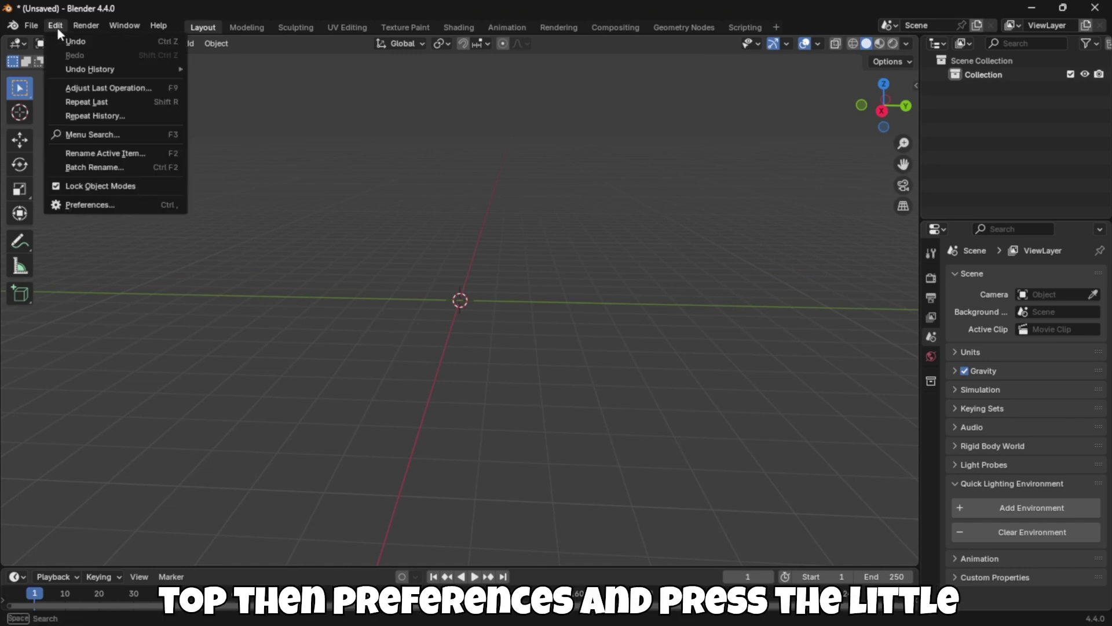
pyautogui.click(75, 206)
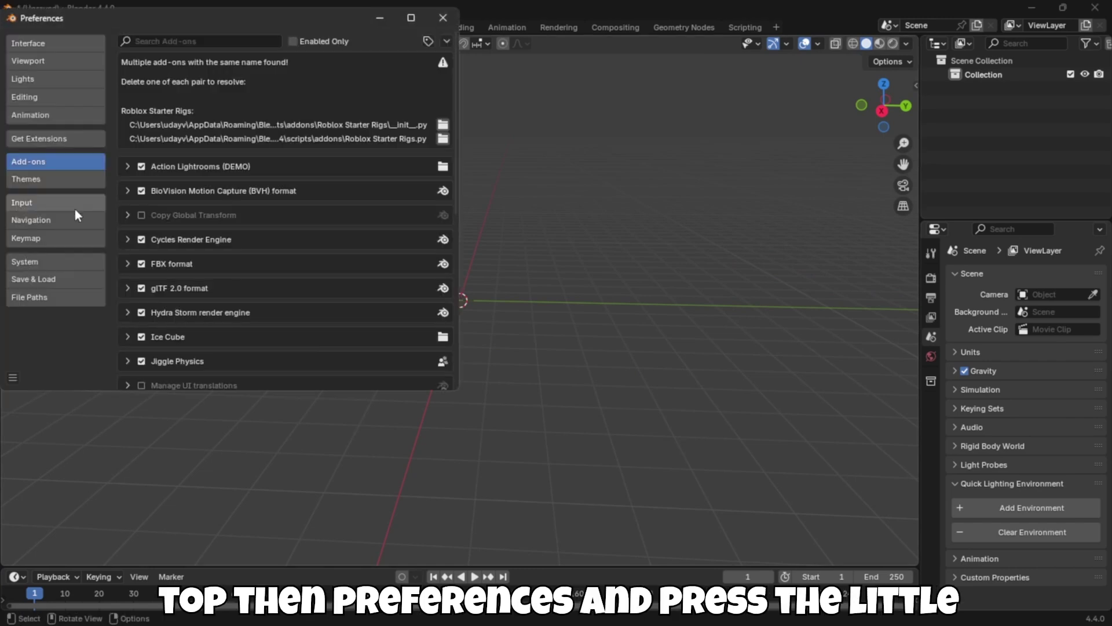
pyautogui.click(446, 42)
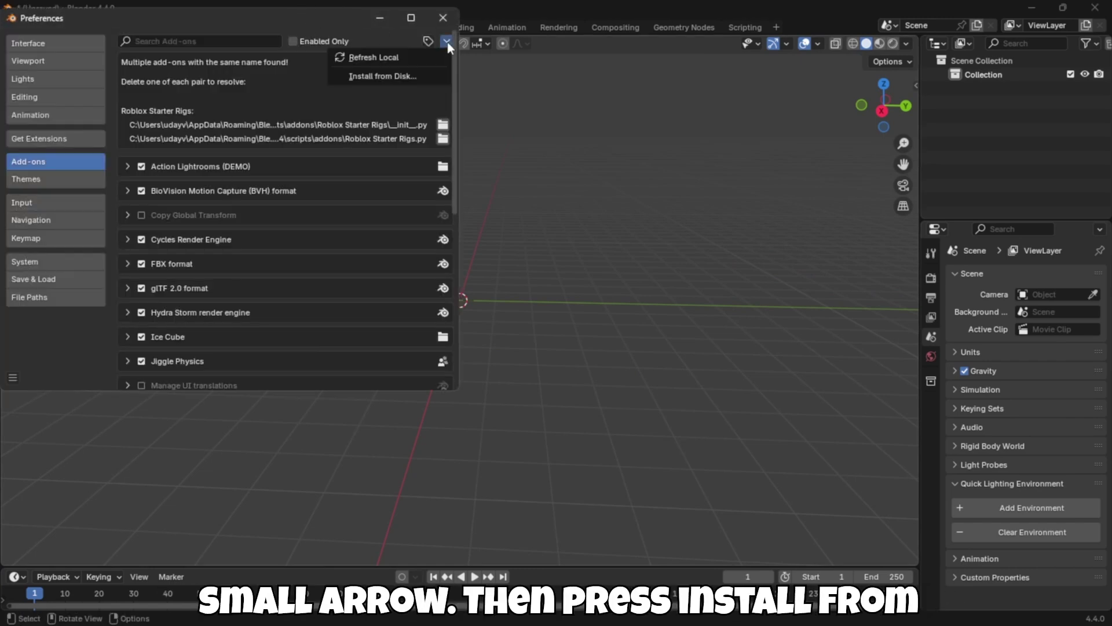
pyautogui.click(429, 75)
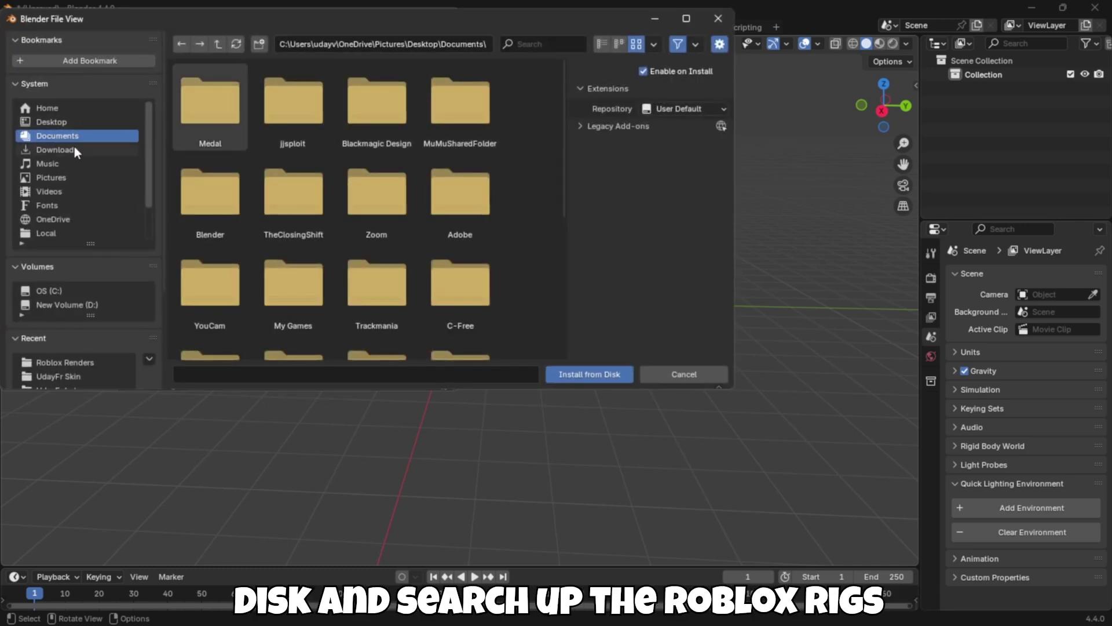
pyautogui.click(75, 150)
pyautogui.click(578, 45)
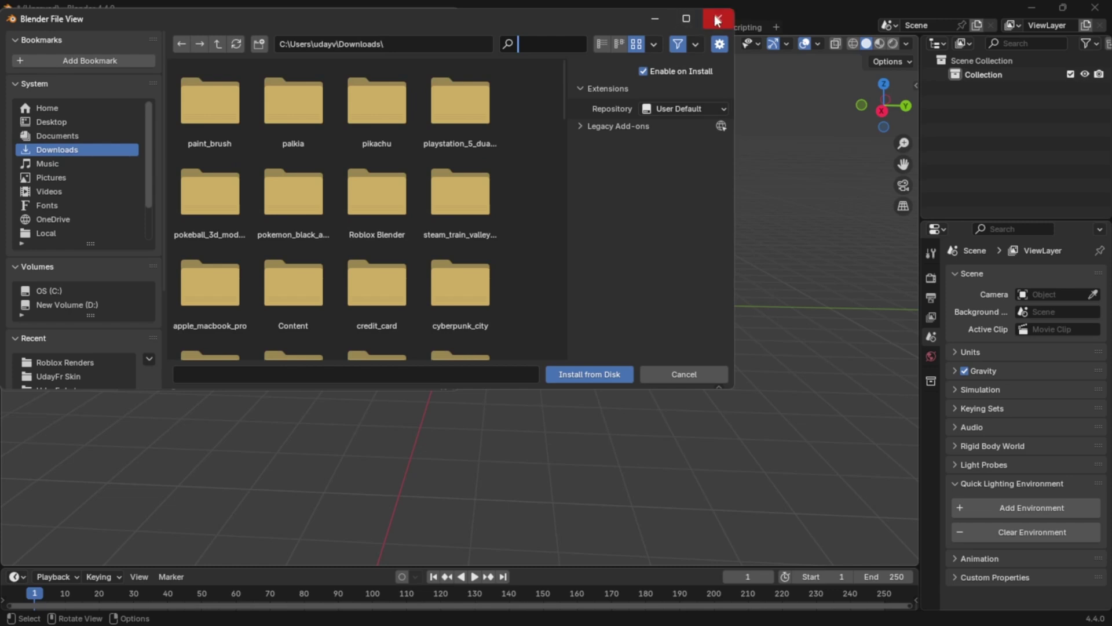
pyautogui.write('star')
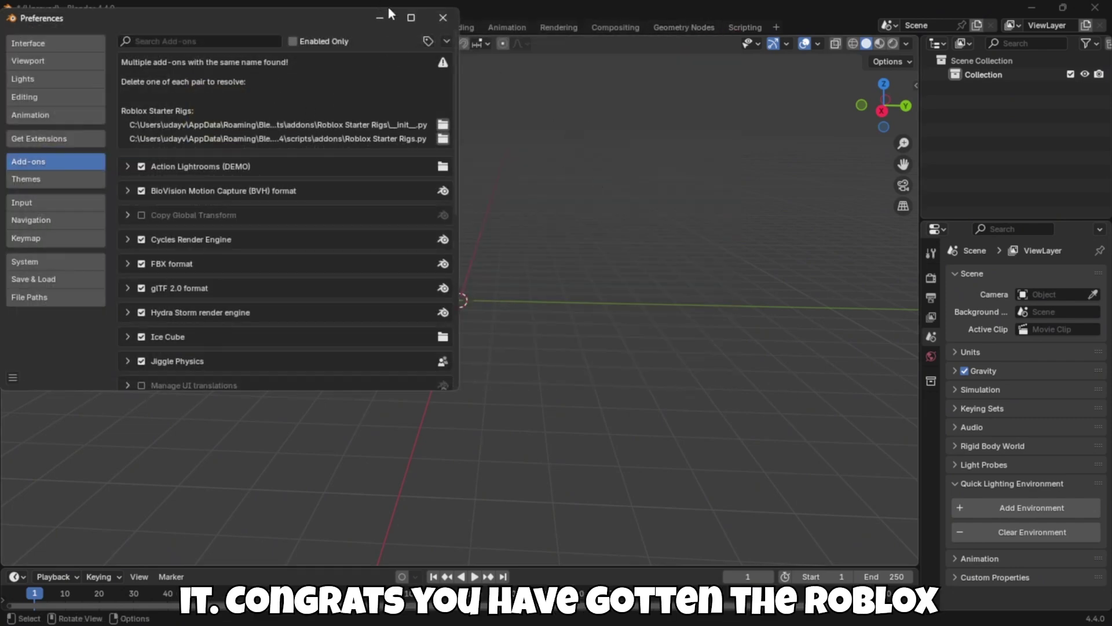
pyautogui.click(443, 18)
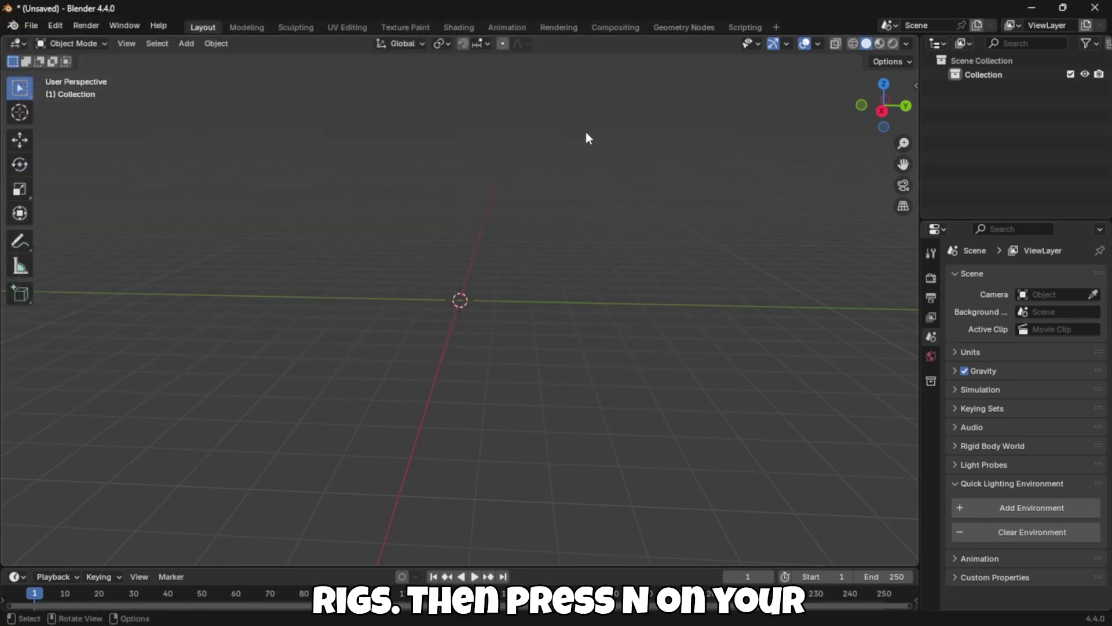
# - Add the Starter Blocky Rig from the side panel's Starter Rigs tab and frame it
pyautogui.click(915, 87)
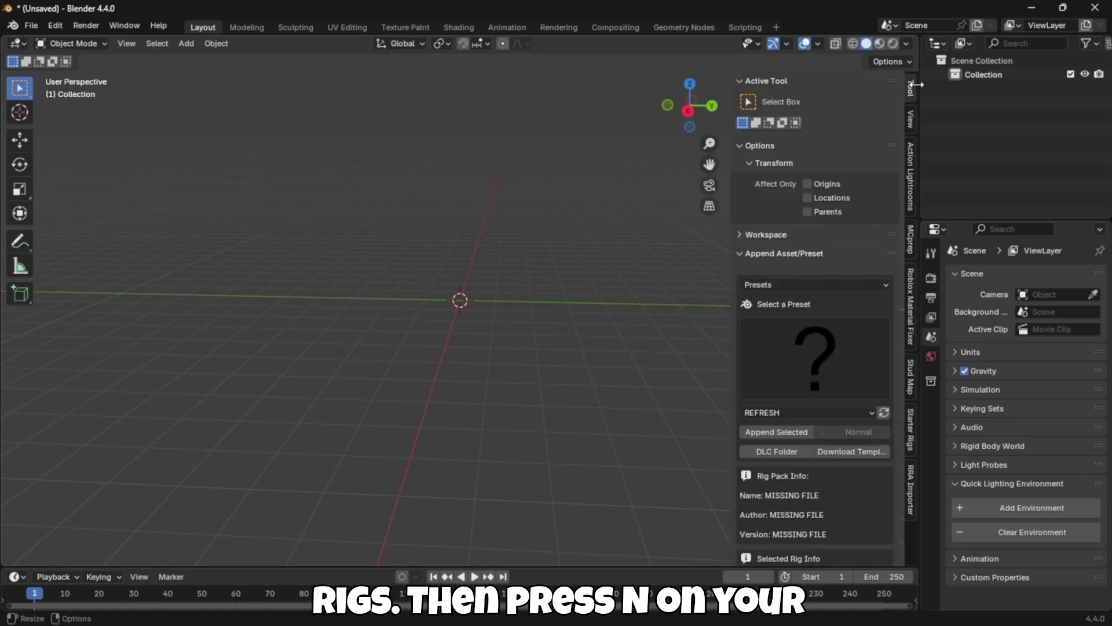
pyautogui.click(910, 432)
pyautogui.click(783, 100)
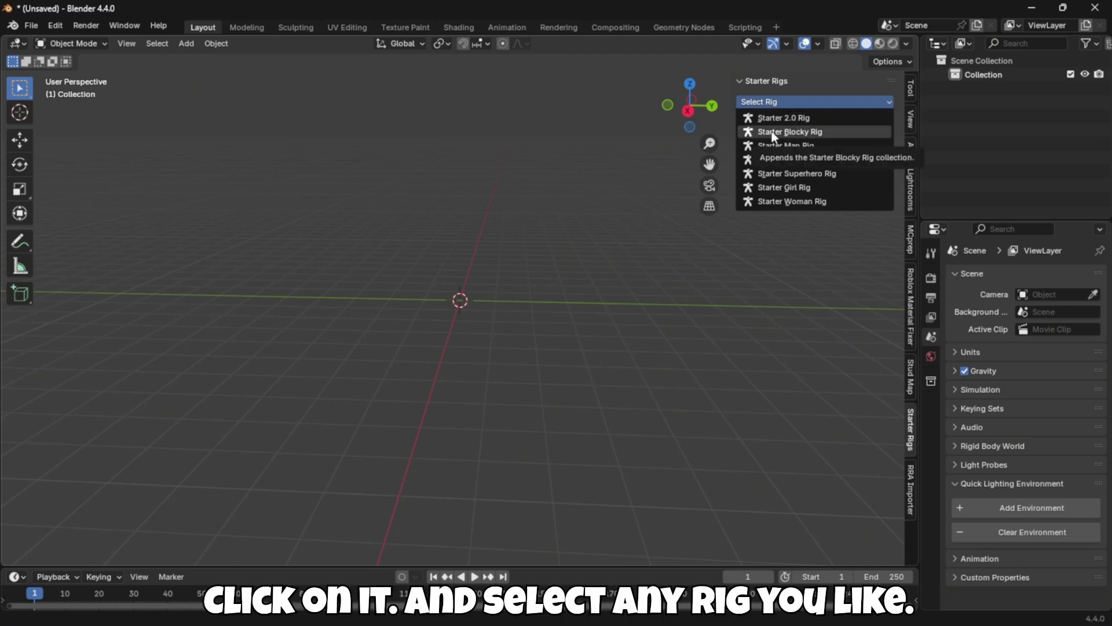
pyautogui.click(772, 133)
pyautogui.moveTo(563, 213); pyautogui.dragTo(768, 229, button='middle')
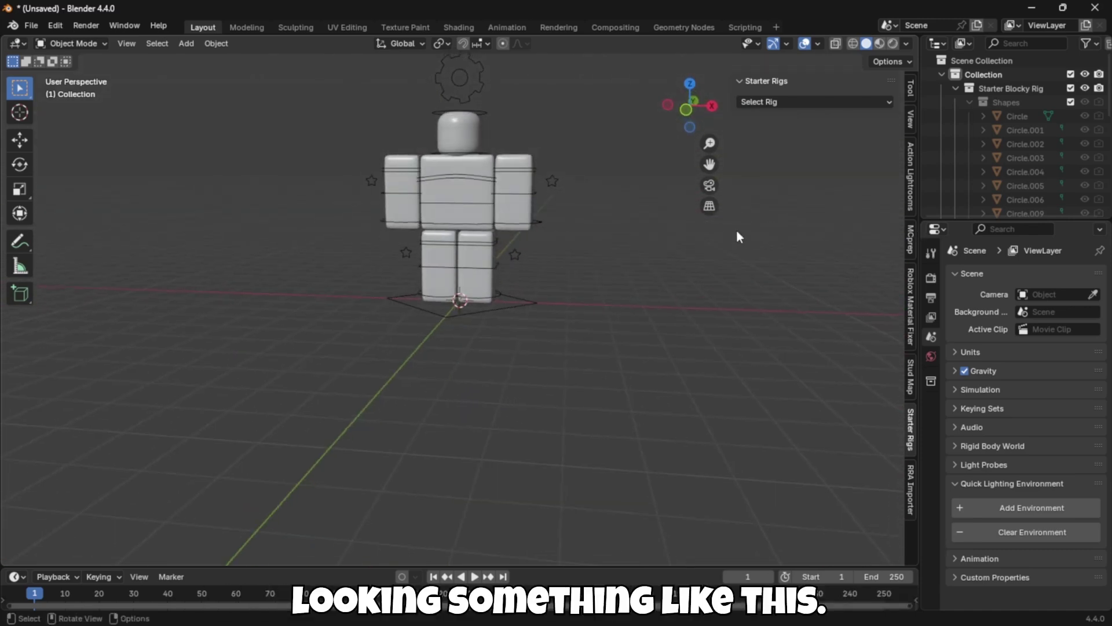
pyautogui.scroll(1, 597, 241)
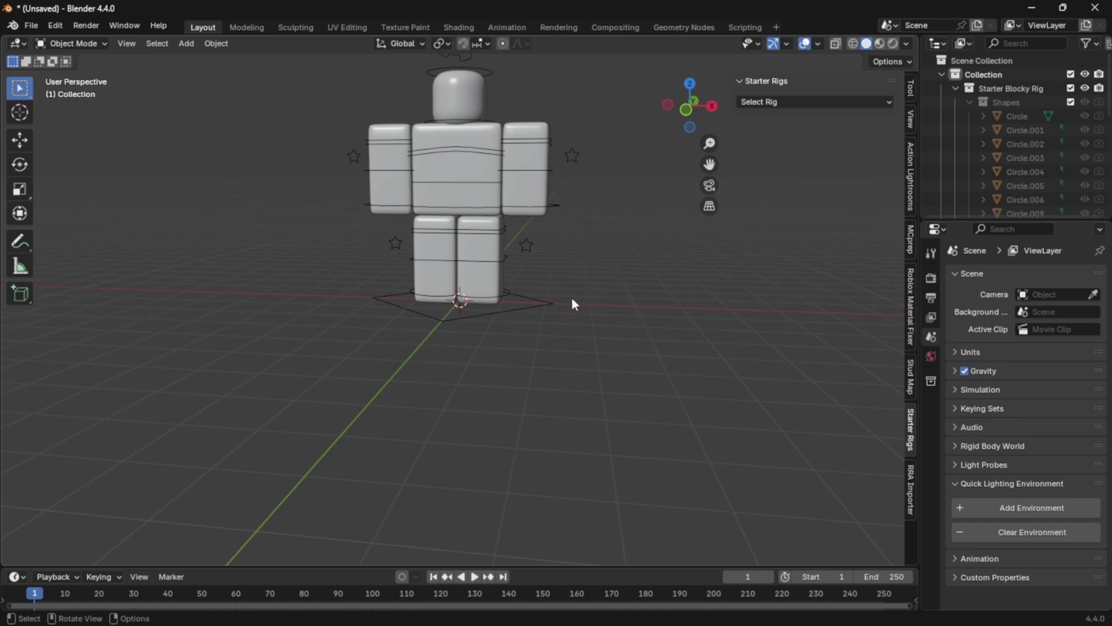
pyautogui.scroll(1, 572, 304)
pyautogui.moveTo(552, 124); pyautogui.dragTo(644, 296, button='middle')
pyautogui.scroll(2, 644, 296)
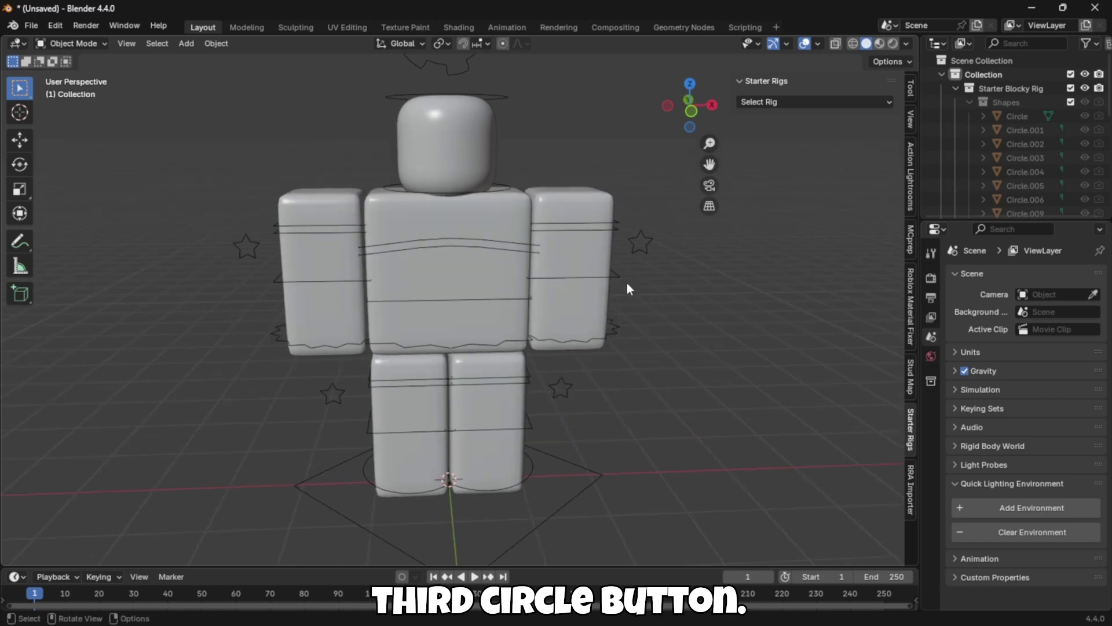
# - Select the rig's Torso in material preview and bring it up in the Shading workspace
pyautogui.click(879, 45)
pyautogui.click(551, 272)
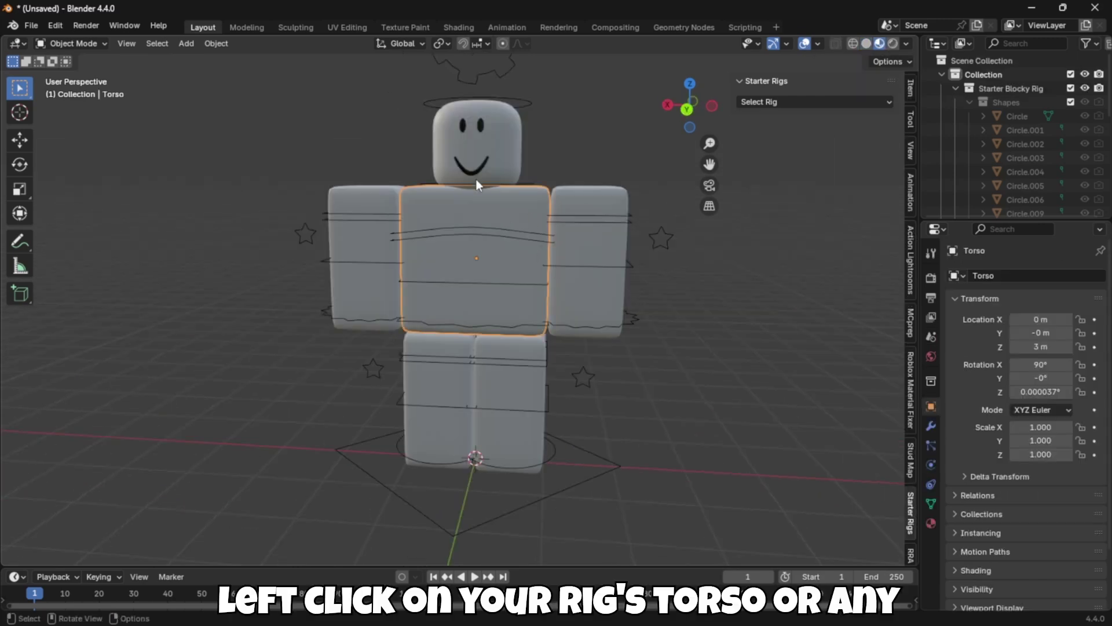
pyautogui.click(458, 29)
pyautogui.moveTo(580, 198)
pyautogui.mouseDown(button='middle')
pyautogui.moveTo(592, 200)
pyautogui.moveTo(415, 199)
pyautogui.mouseUp(button='middle')
pyautogui.moveTo(394, 452); pyautogui.dragTo(433, 594, button='middle')
# - Load Handle2_diff.png from D:\Important\Roblox Blender as the Main Texture image
pyautogui.click(454, 454)
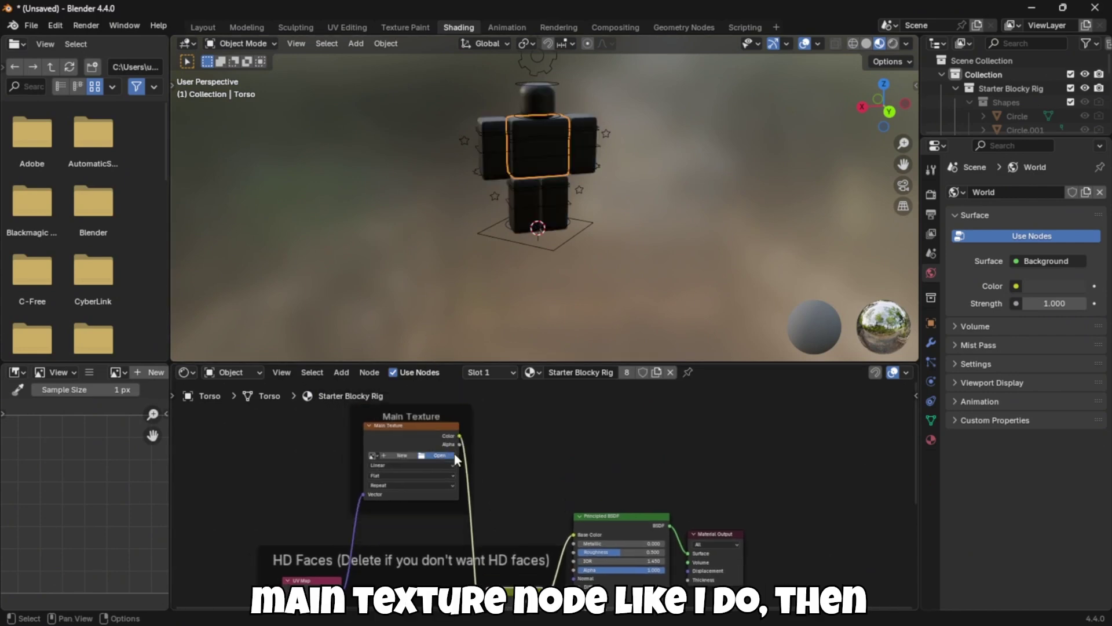
pyautogui.click(452, 453)
pyautogui.click(284, 416)
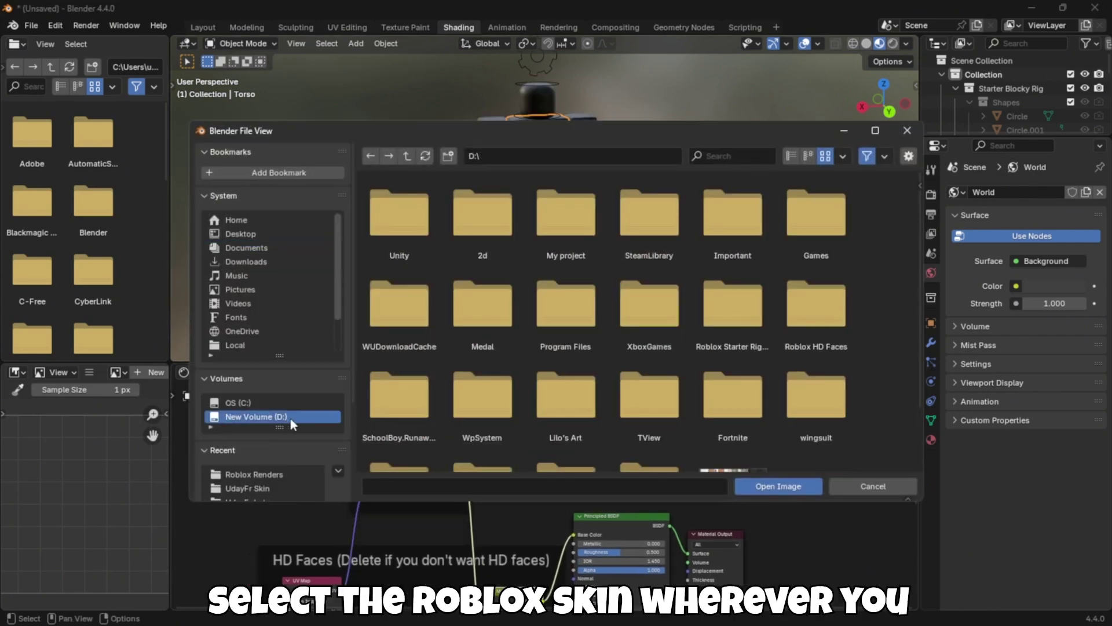
pyautogui.doubleClick(752, 235)
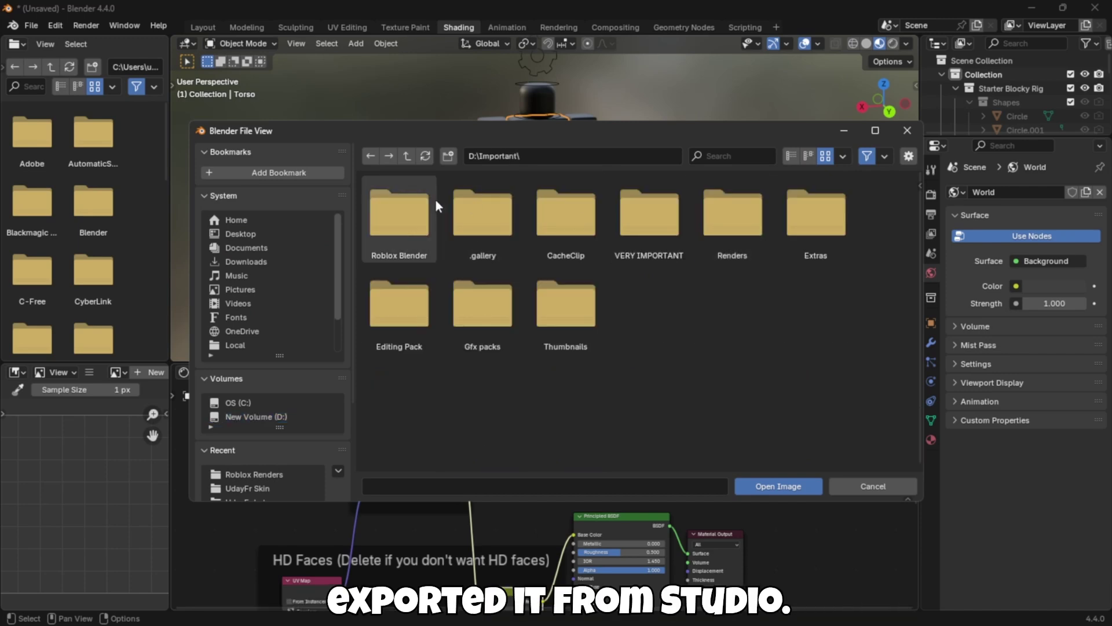
pyautogui.doubleClick(407, 206)
pyautogui.click(738, 159)
pyautogui.write('ud')
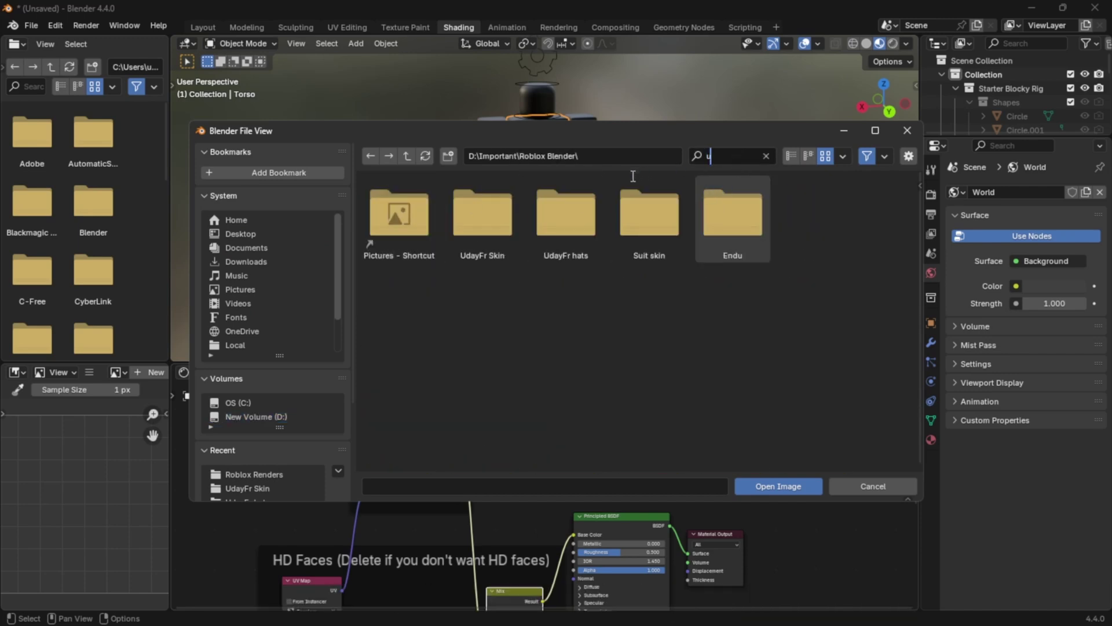
pyautogui.doubleClick(399, 227)
pyautogui.doubleClick(397, 226)
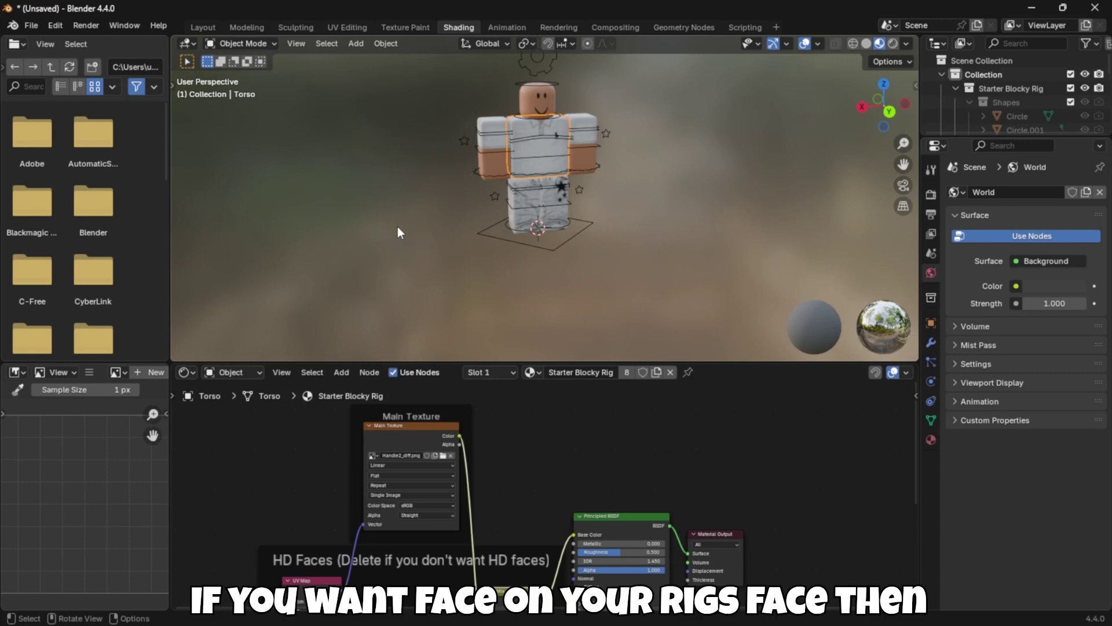
# - Load a smirking HD face image into the face texture node and return to Layout
pyautogui.scroll(5, 574, 235)
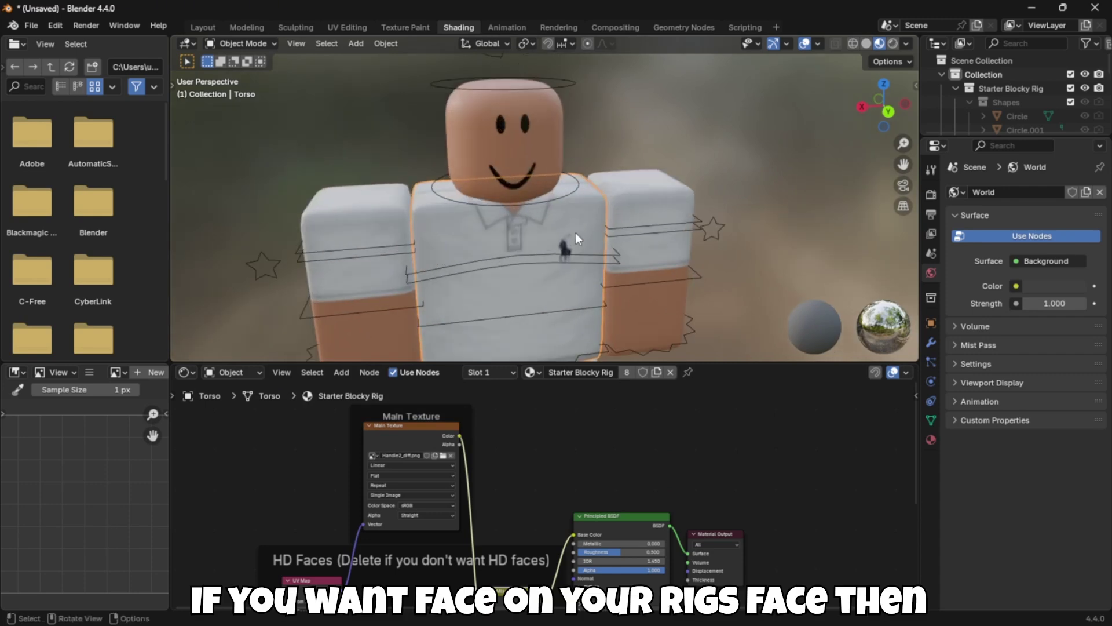
pyautogui.moveTo(455, 580); pyautogui.dragTo(423, 446, button='middle')
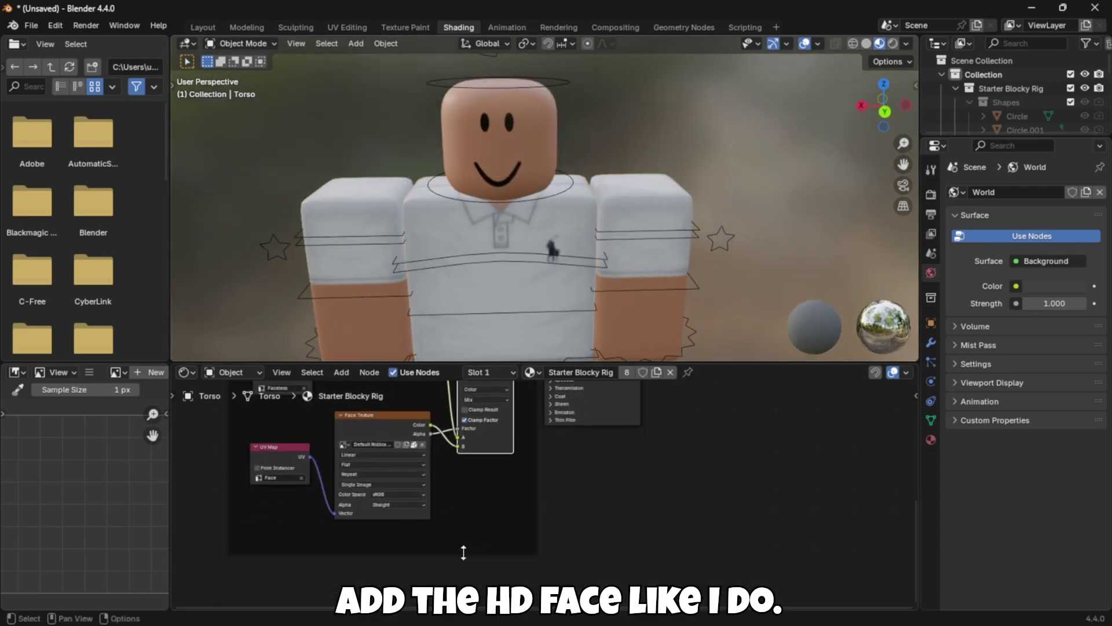
pyautogui.click(421, 444)
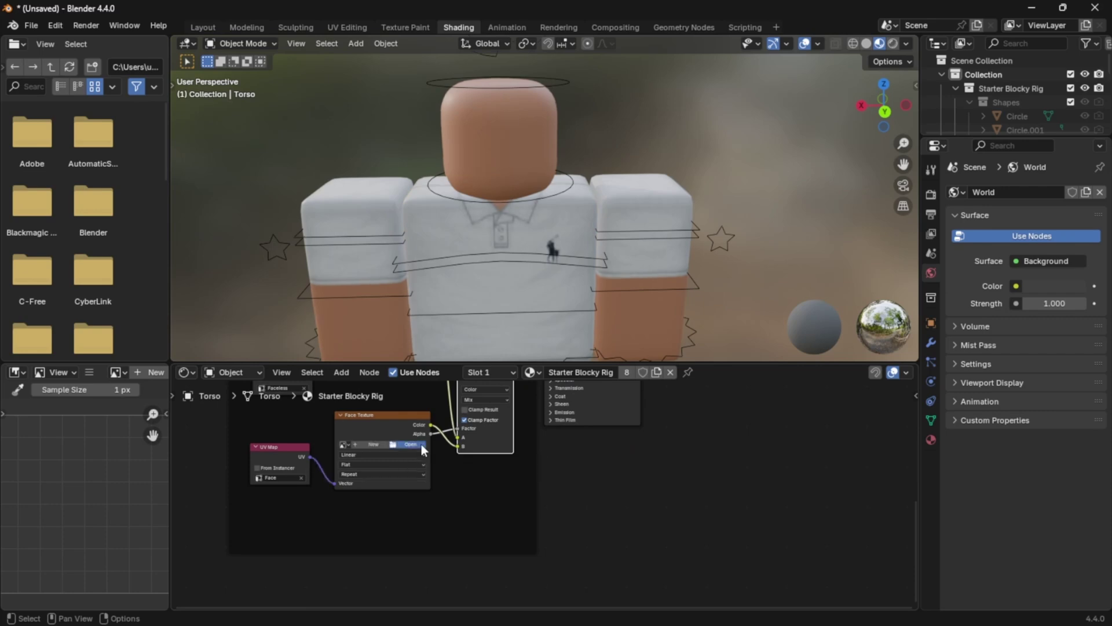
pyautogui.scroll(-5, 707, 398)
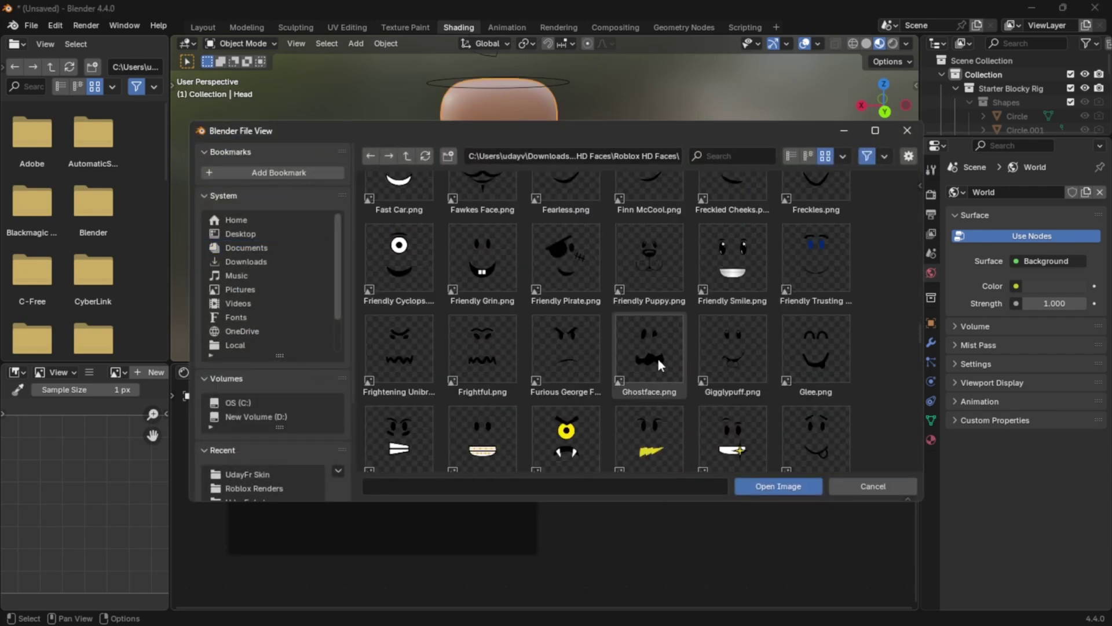
pyautogui.scroll(-4, 651, 360)
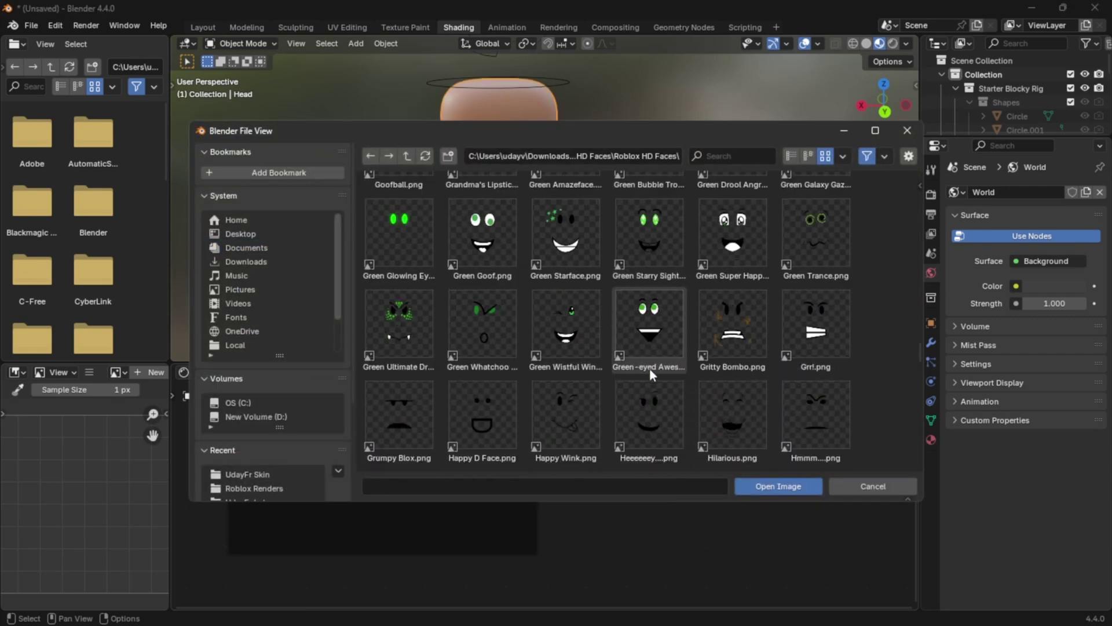
pyautogui.doubleClick(650, 360)
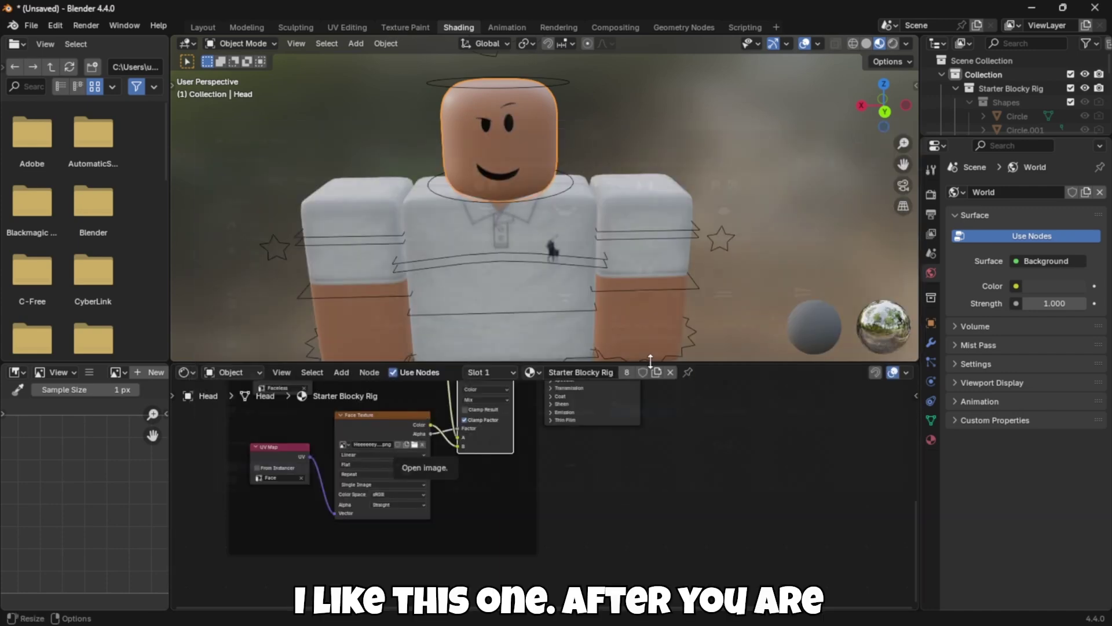
pyautogui.click(215, 25)
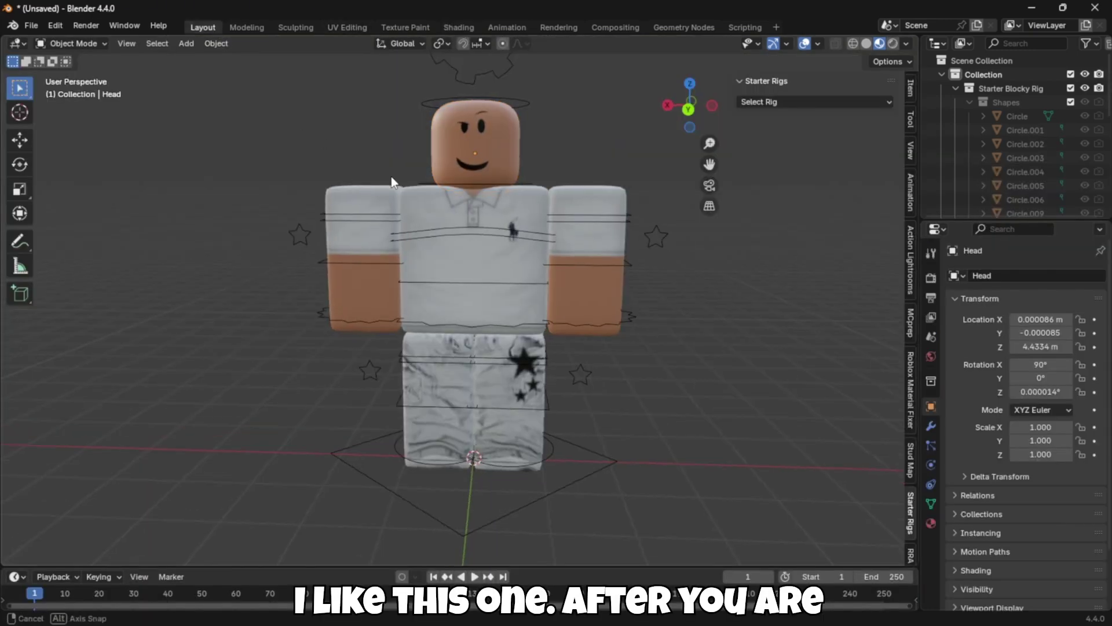
# - Start a Wavefront (.obj) import and browse to D:\Important\Roblox Blender
pyautogui.scroll(3, 616, 250)
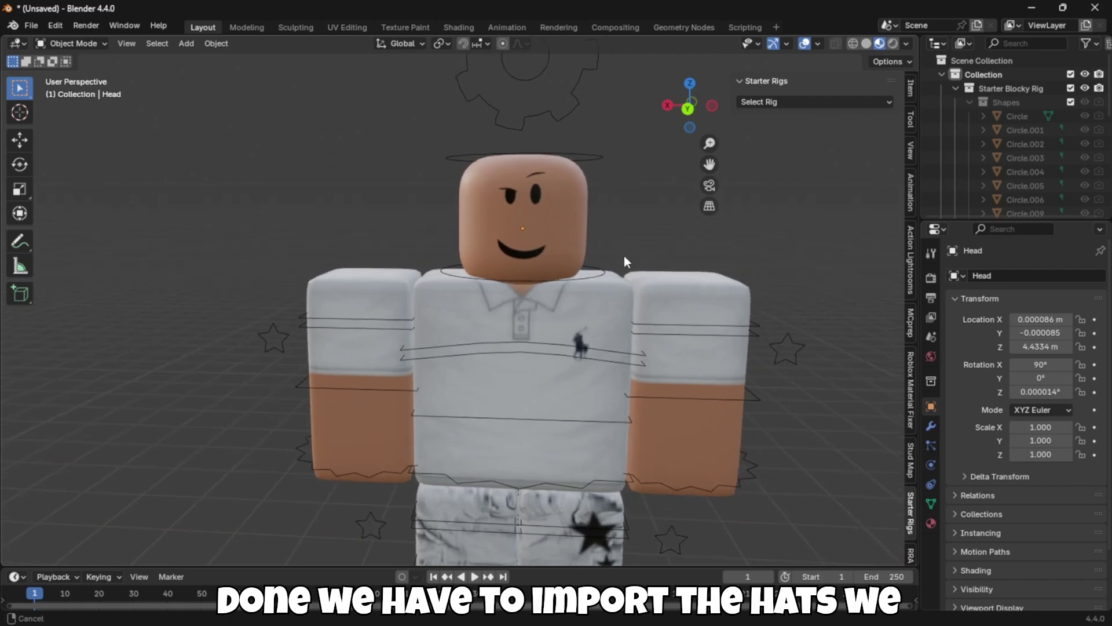
pyautogui.click(33, 27)
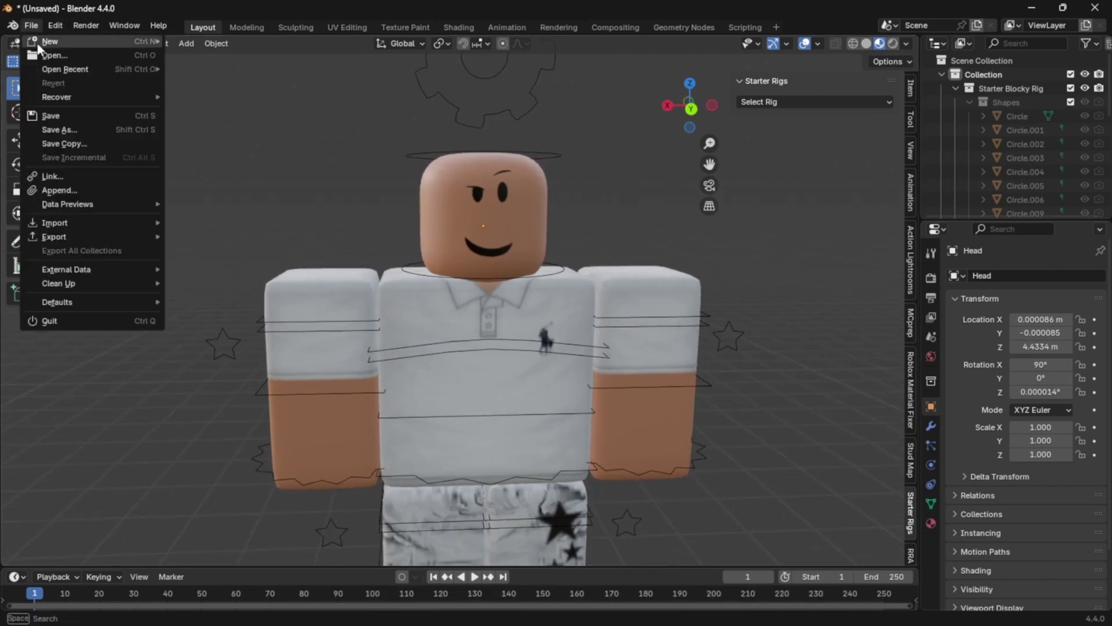
pyautogui.moveTo(55, 224)
pyautogui.click(215, 277)
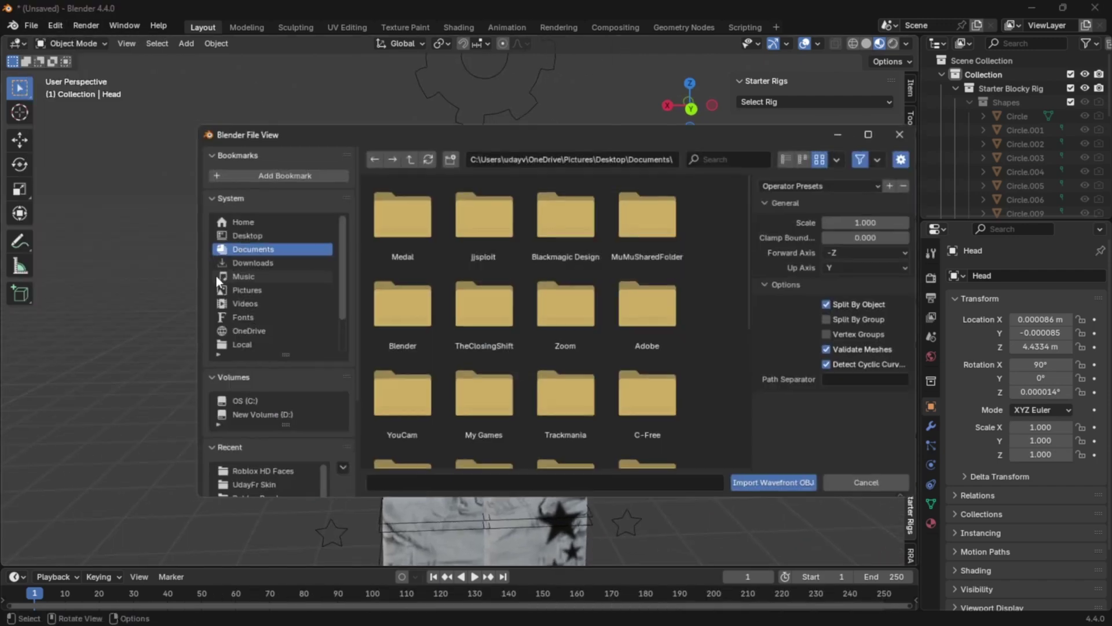
pyautogui.click(267, 418)
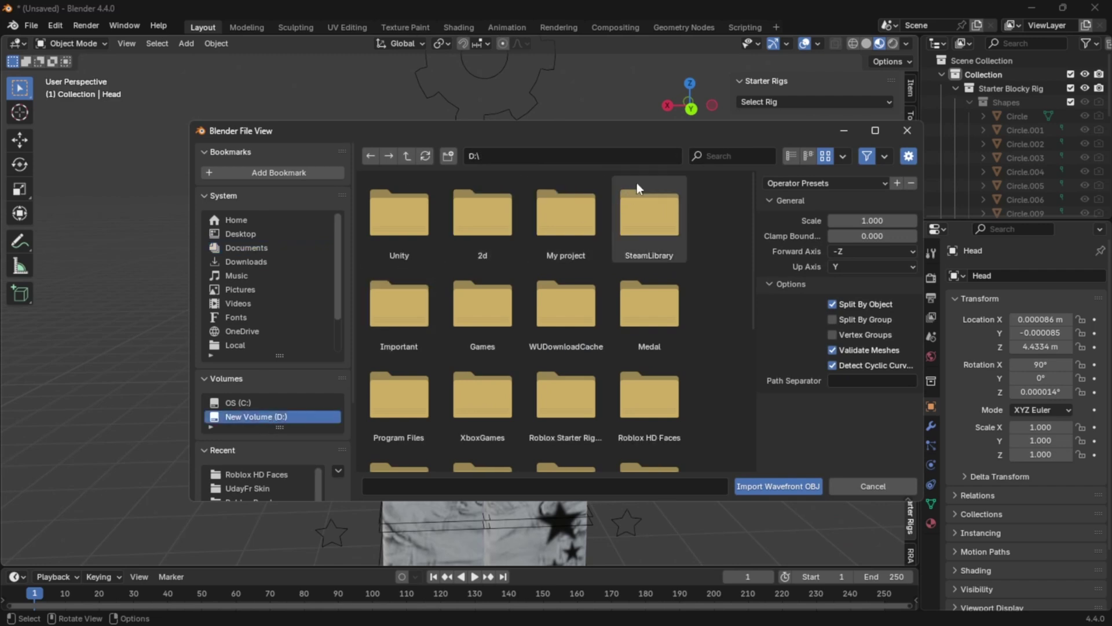
pyautogui.write('i')
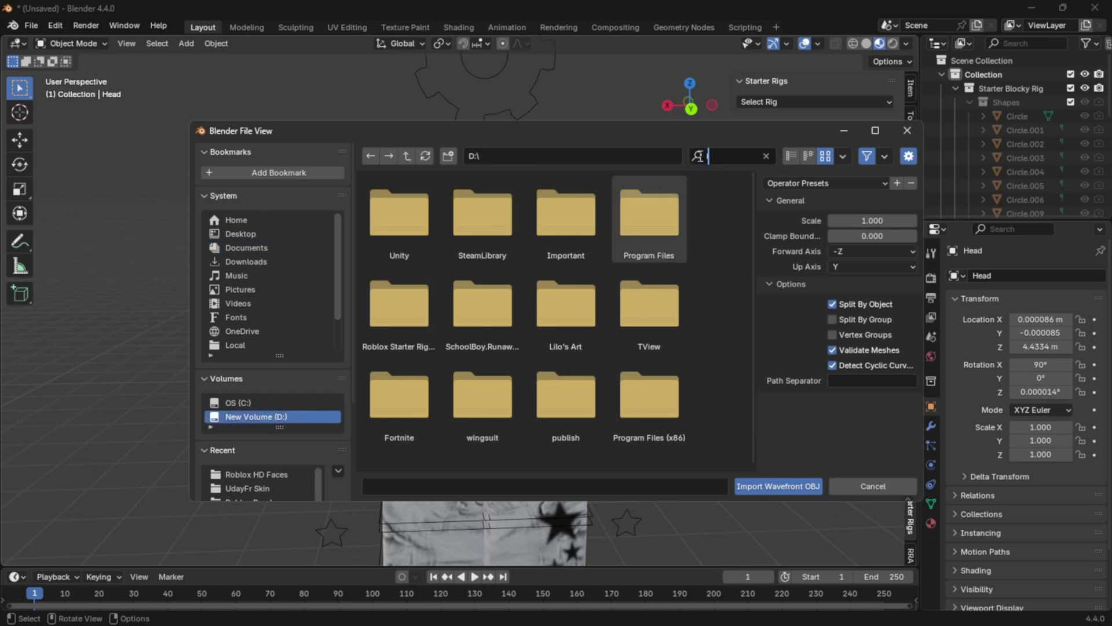
pyautogui.write('m')
pyautogui.doubleClick(365, 218)
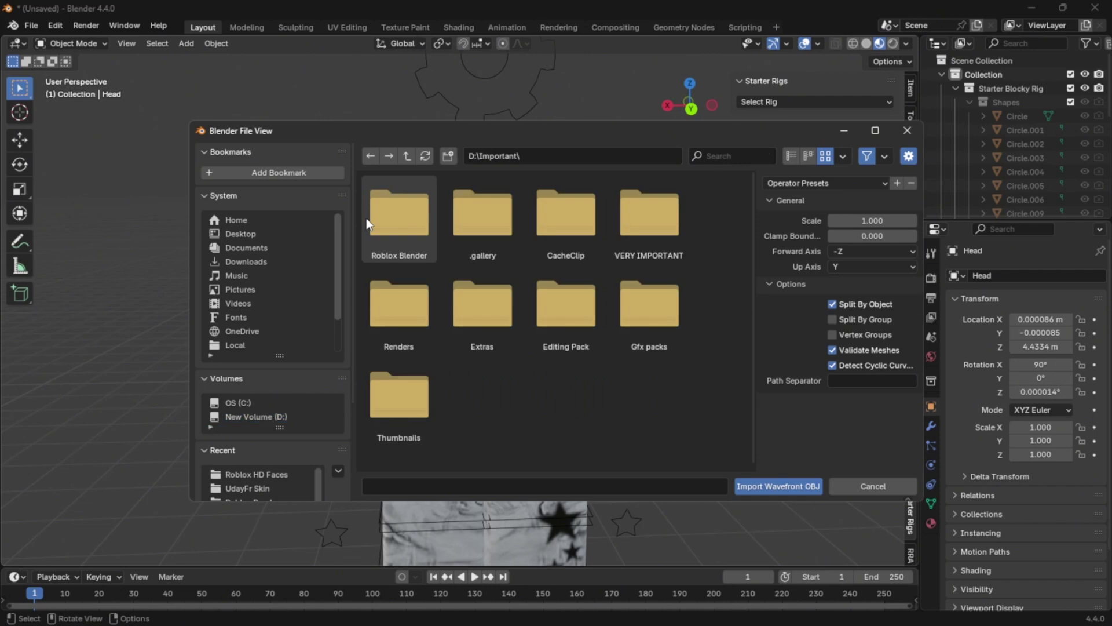
pyautogui.doubleClick(365, 218)
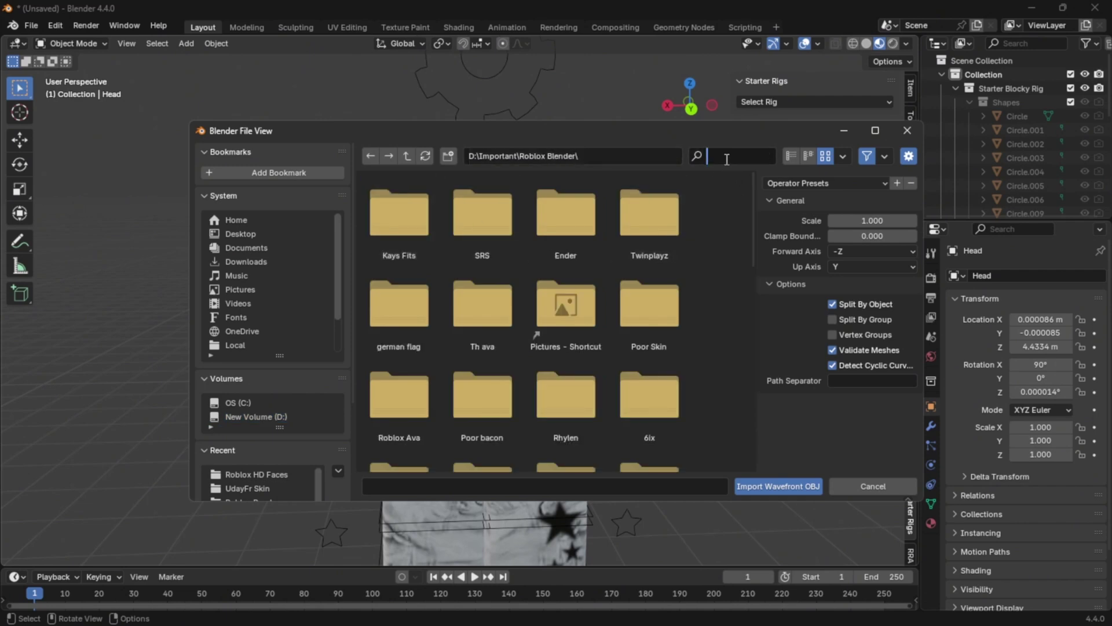
pyautogui.write('uda')
# - Import UdayFr hat.obj from the UdayFr hats folder with Split By Group enabled
pyautogui.doubleClick(487, 212)
pyautogui.click(487, 232)
pyautogui.click(852, 320)
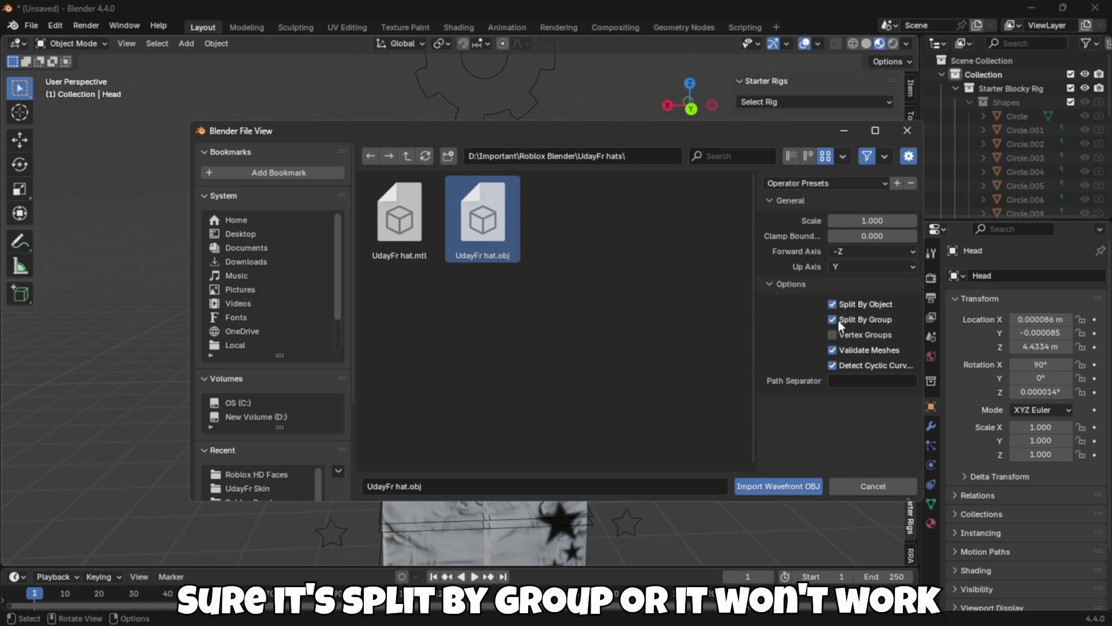
pyautogui.click(779, 487)
pyautogui.click(19, 140)
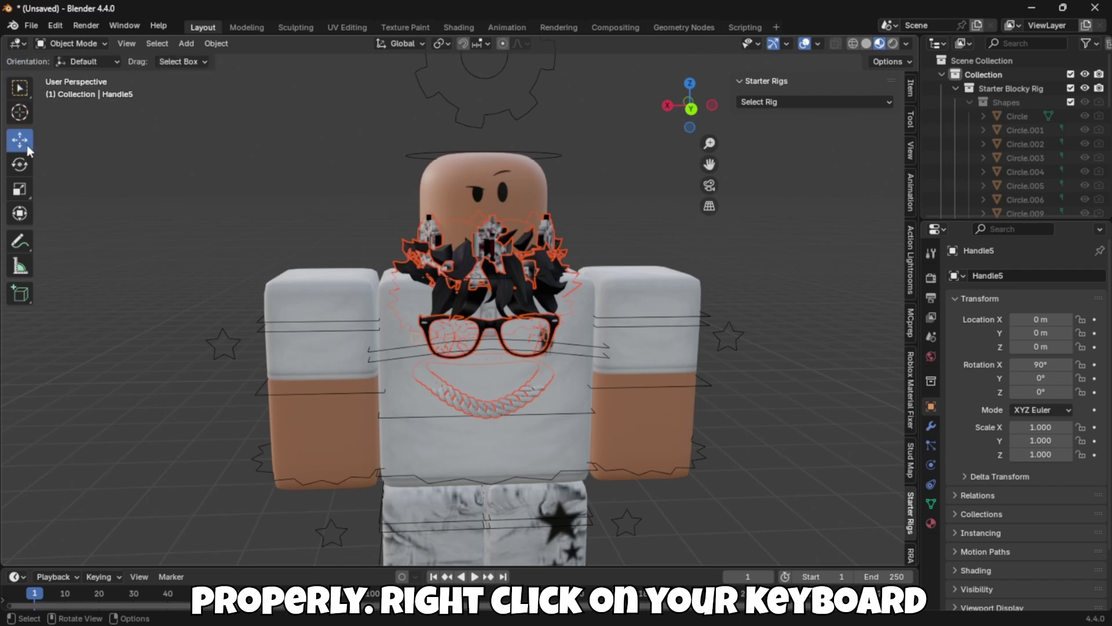
pyautogui.scroll(-4, 473, 446)
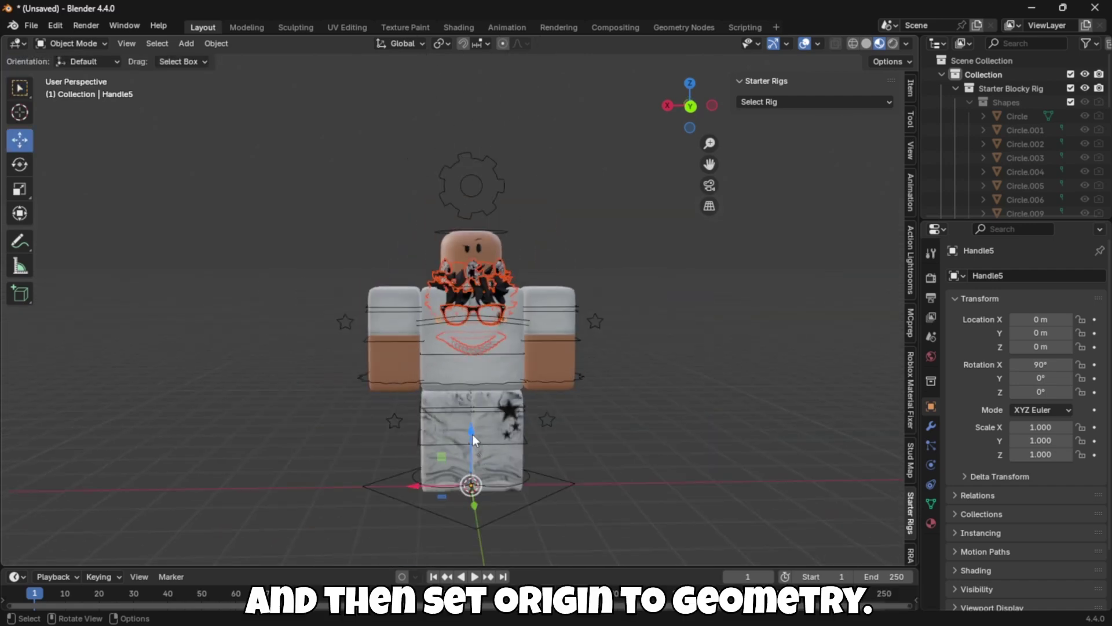
# - Set the accessories' origins to geometry and raise them along Z to fit the head
pyautogui.rightClick(473, 435)
pyautogui.moveTo(467, 413)
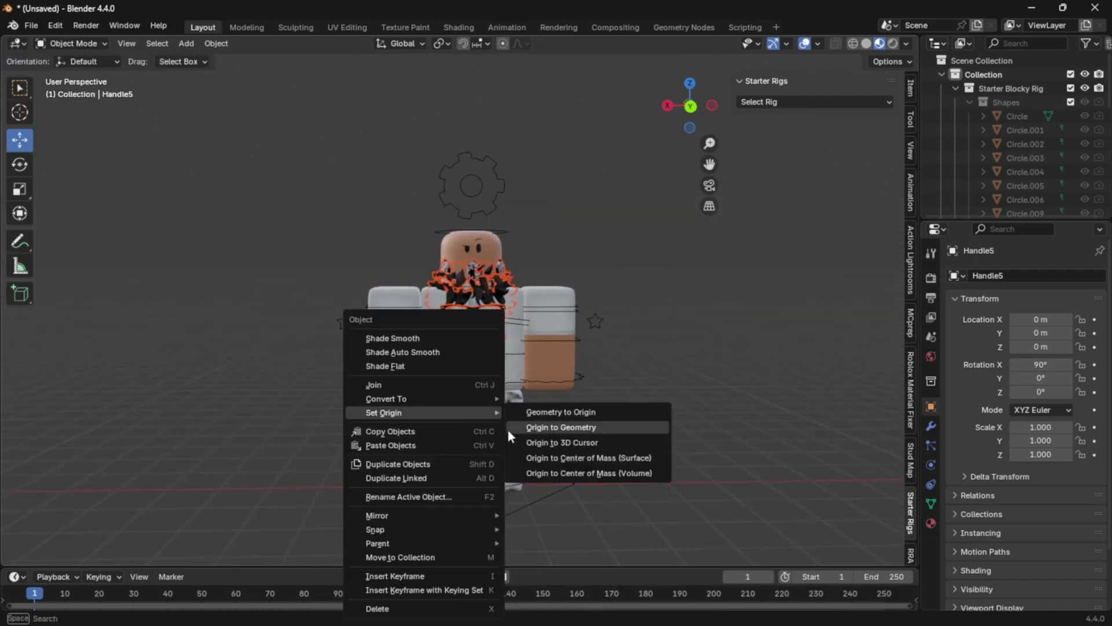
pyautogui.click(520, 429)
pyautogui.press('g')
pyautogui.press('z')
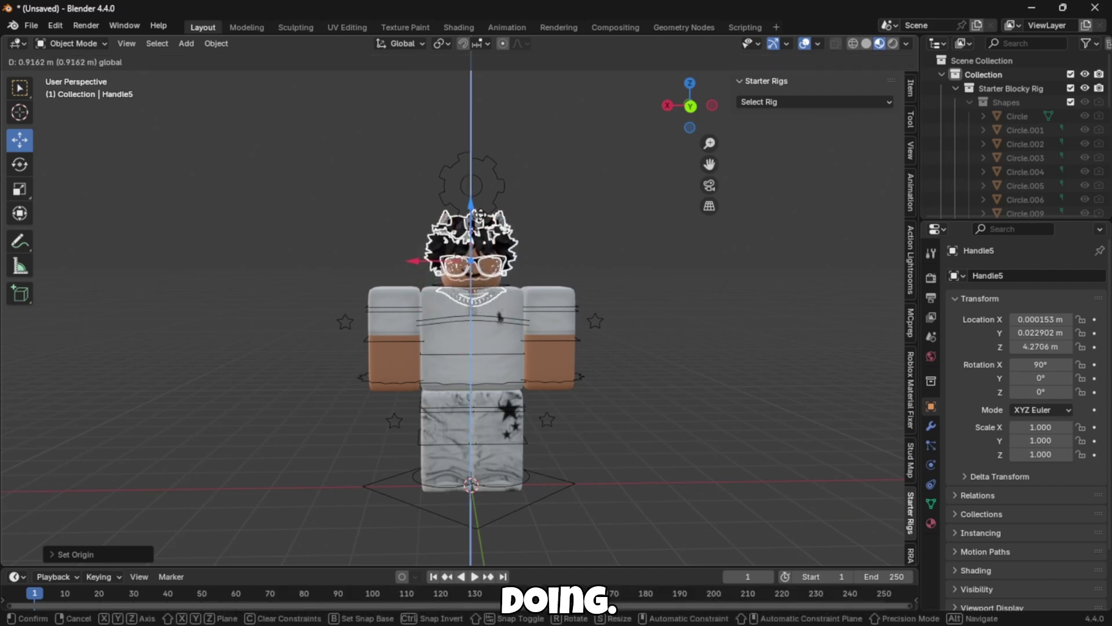
pyautogui.click(479, 213)
pyautogui.scroll(4, 621, 289)
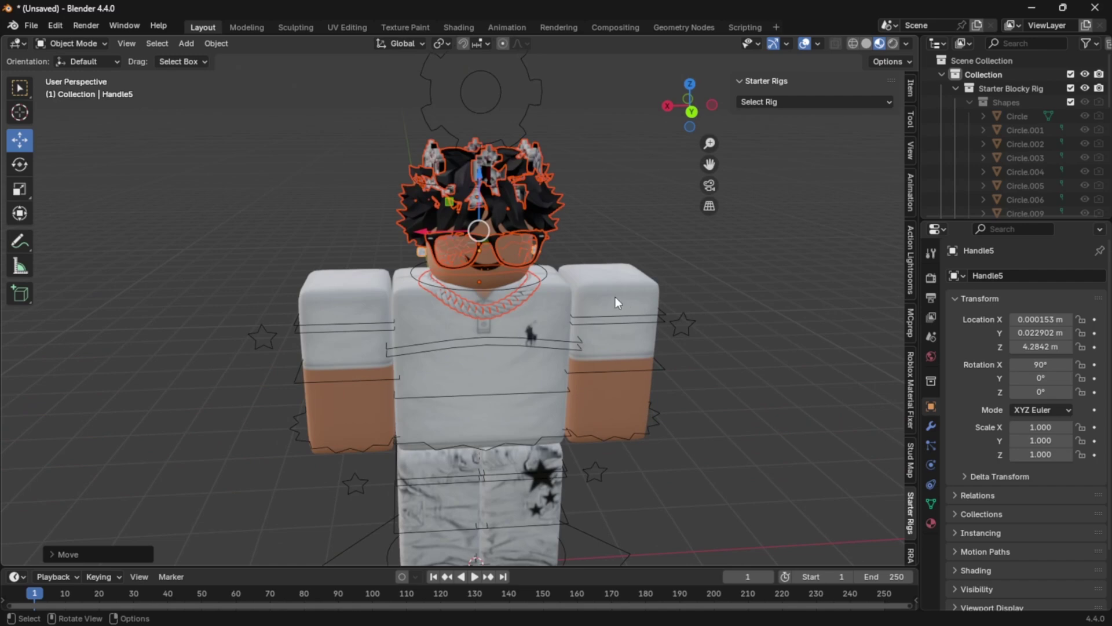
pyautogui.press('g')
pyautogui.press('z')
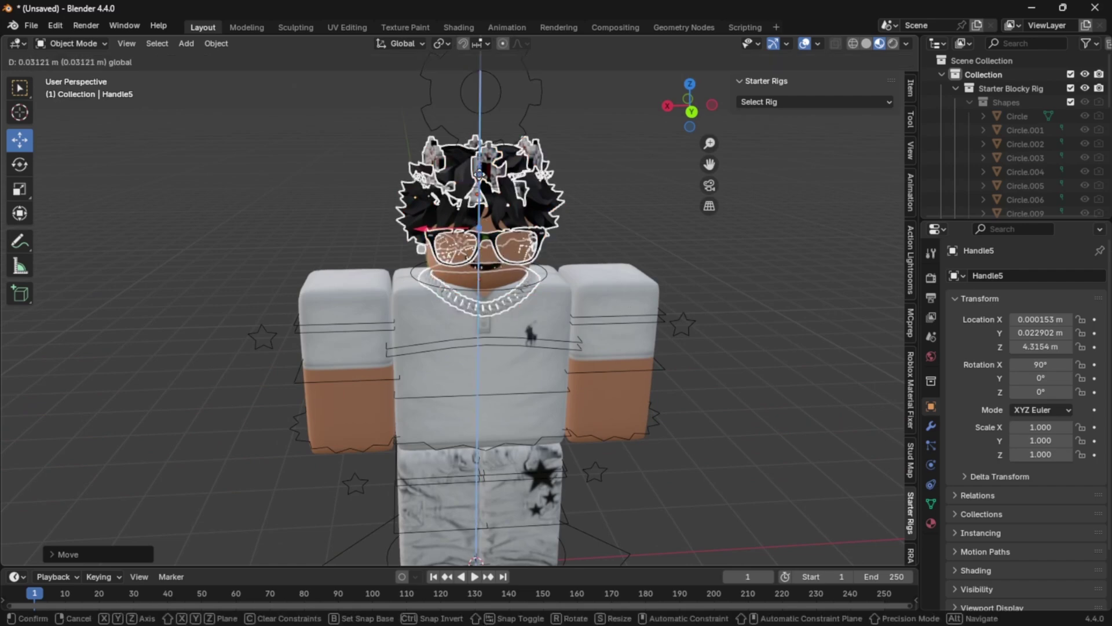
pyautogui.click(624, 220)
# - Lift the glasses along Z up onto the face
pyautogui.click(617, 208)
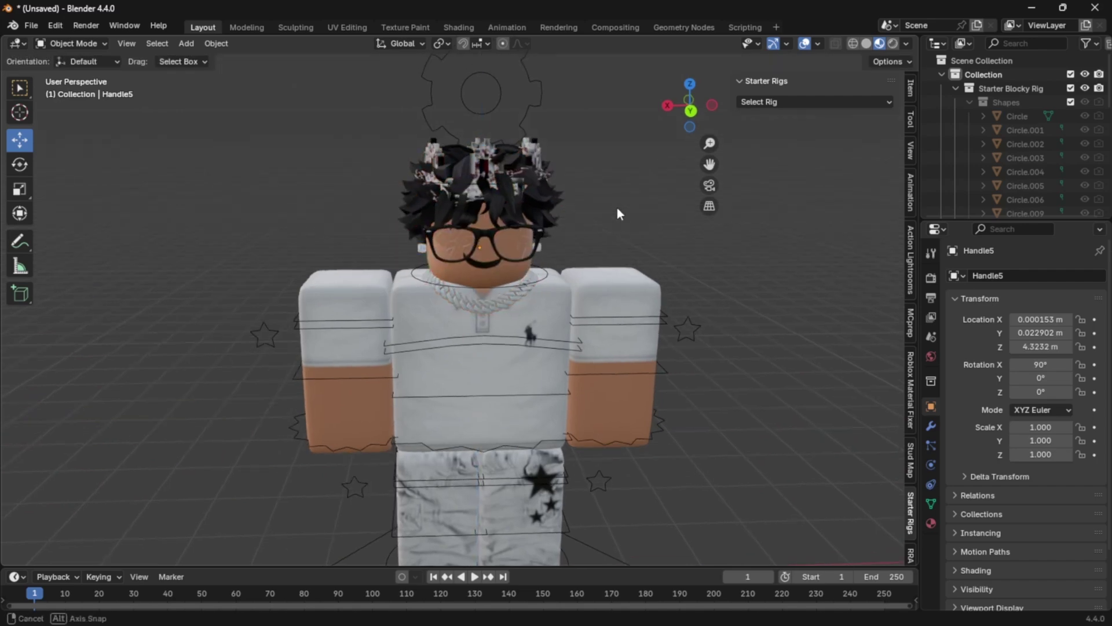
pyautogui.click(497, 232)
pyautogui.moveTo(484, 212); pyautogui.dragTo(477, 185)
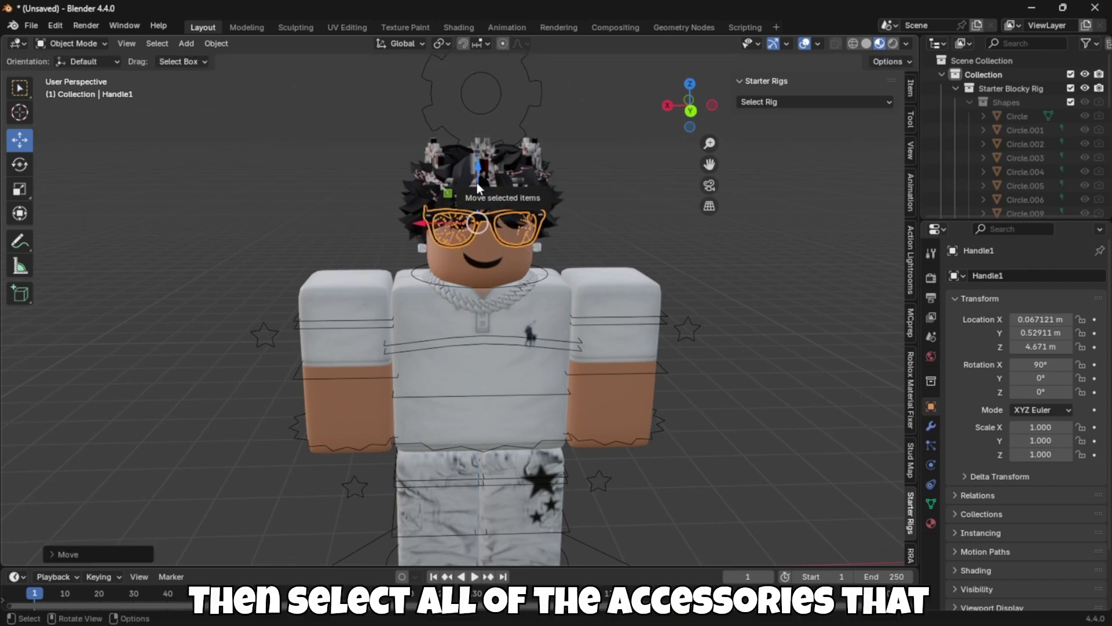
pyautogui.scroll(2, 546, 256)
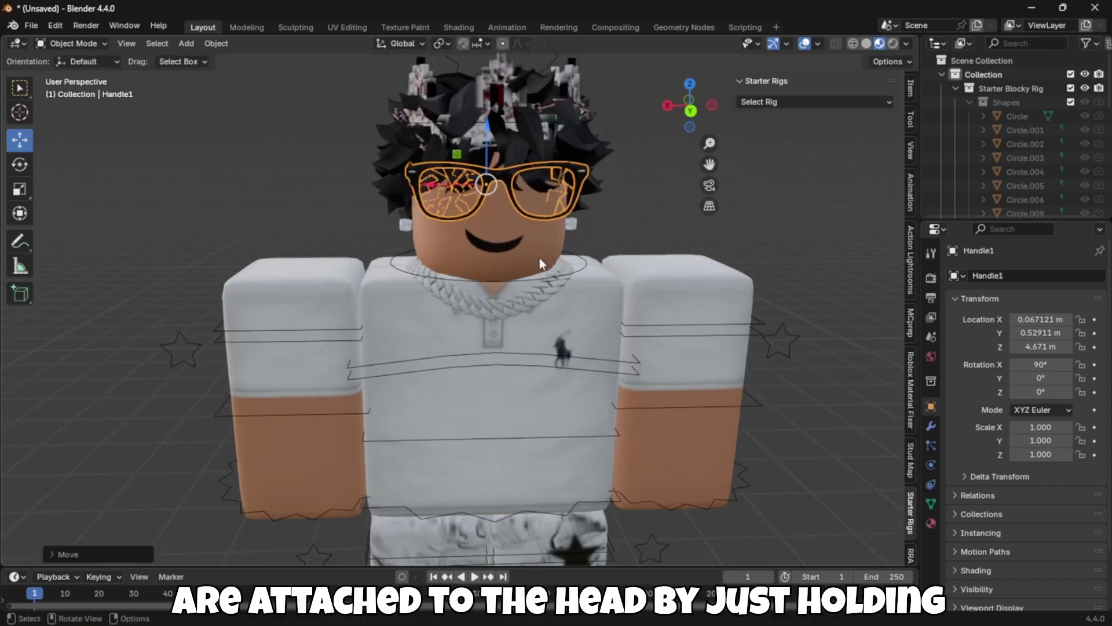
pyautogui.keyDown('shift'); pyautogui.click(593, 190); pyautogui.keyUp('shift')
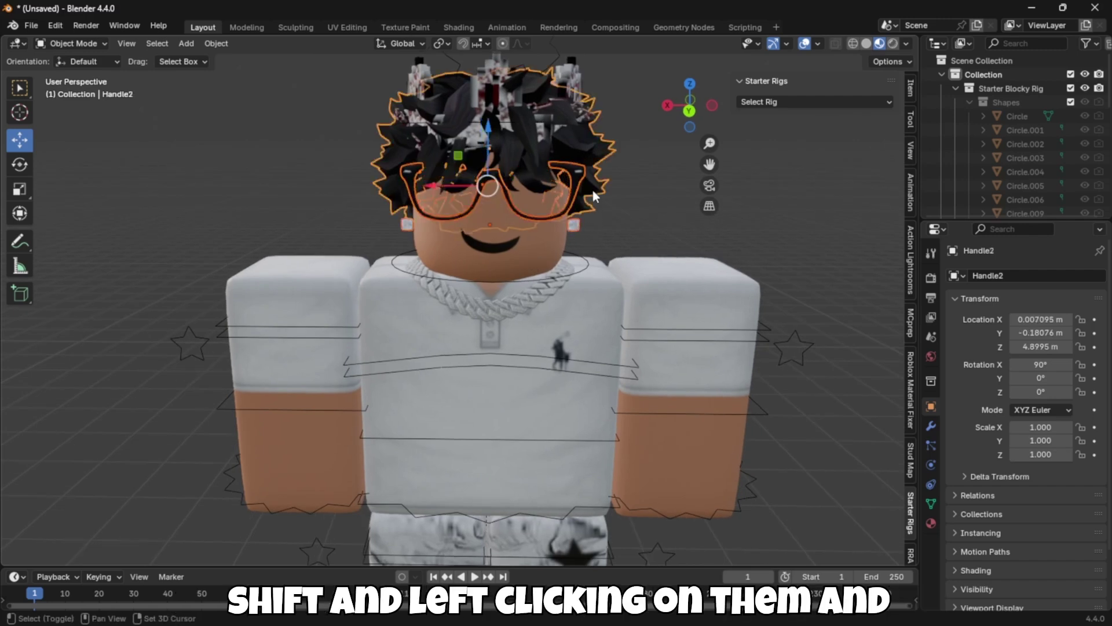
# - Parent the hair and glasses to the Blocky Rig's Head bone
pyautogui.keyDown('shift'); pyautogui.click(581, 85); pyautogui.keyUp('shift')
pyautogui.scroll(-1, 579, 80)
pyautogui.keyDown('shift'); pyautogui.click(497, 73); pyautogui.keyUp('shift')
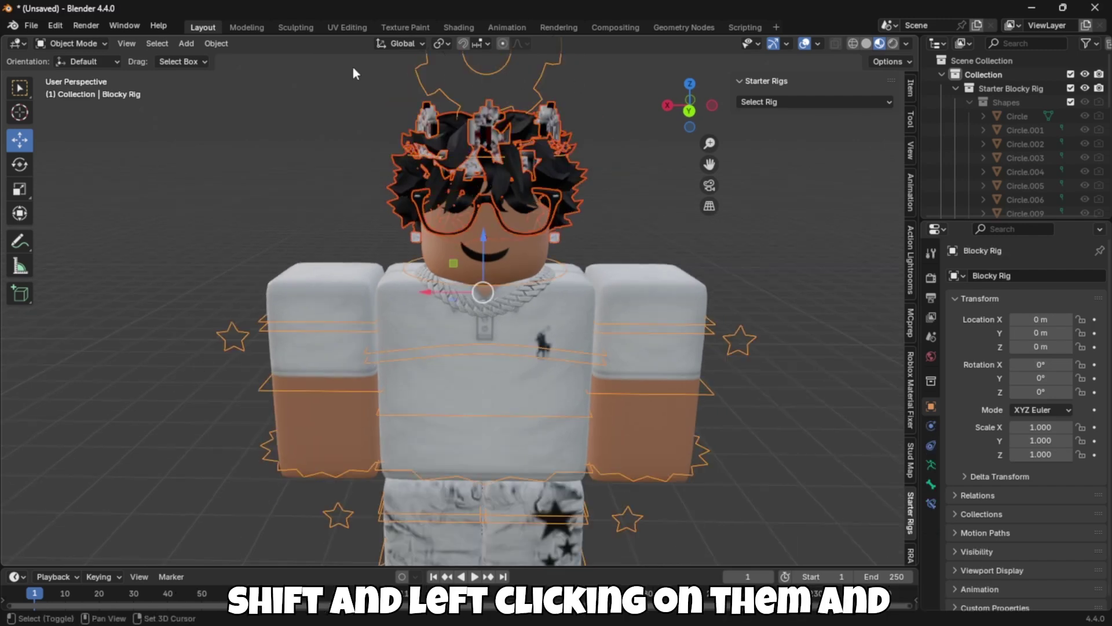
pyautogui.click(74, 44)
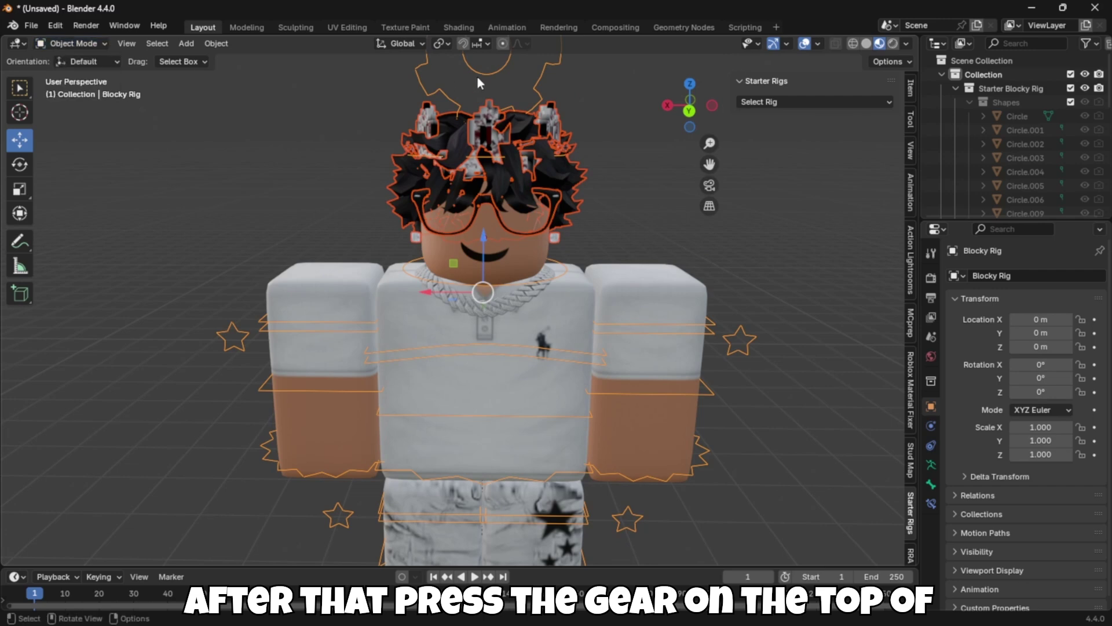
pyautogui.click(83, 44)
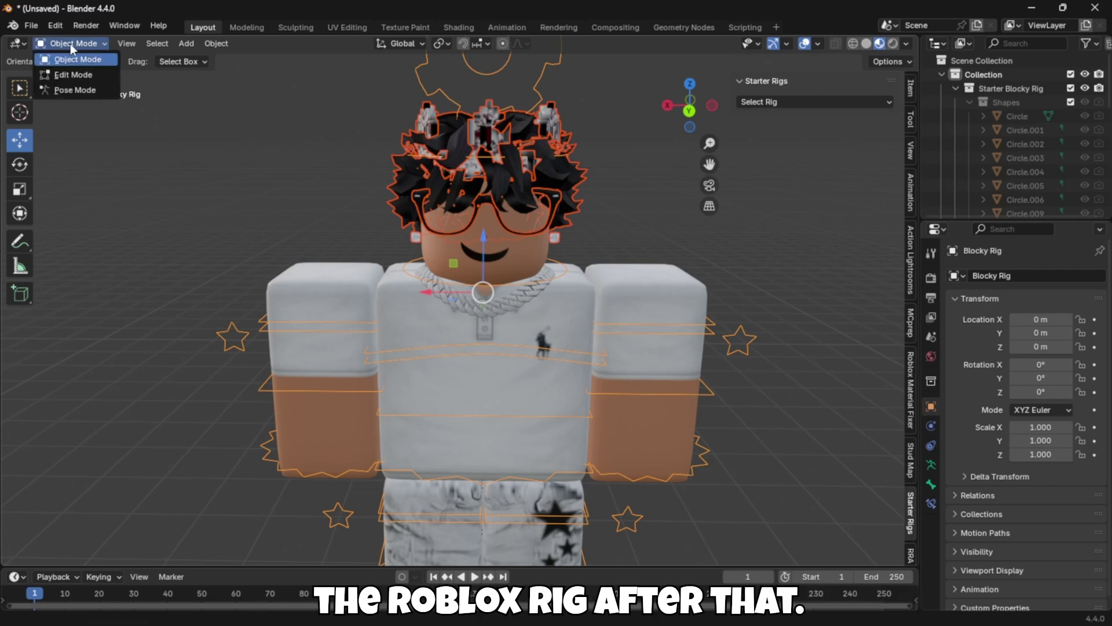
pyautogui.click(62, 90)
pyautogui.click(450, 277)
pyautogui.scroll(6, 451, 281)
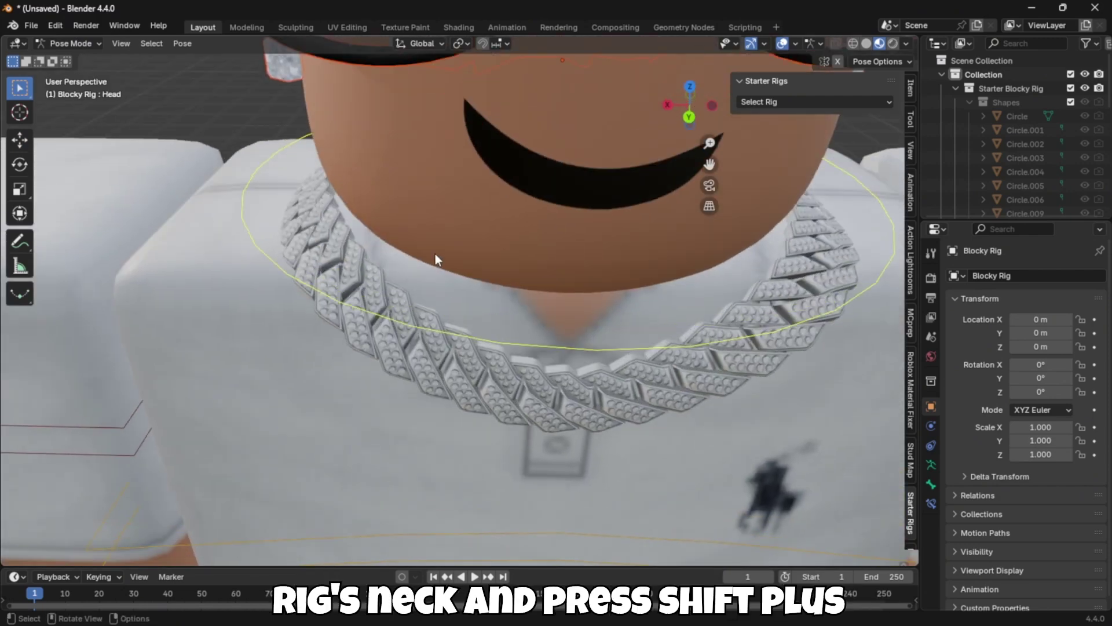
pyautogui.scroll(-6, 392, 314)
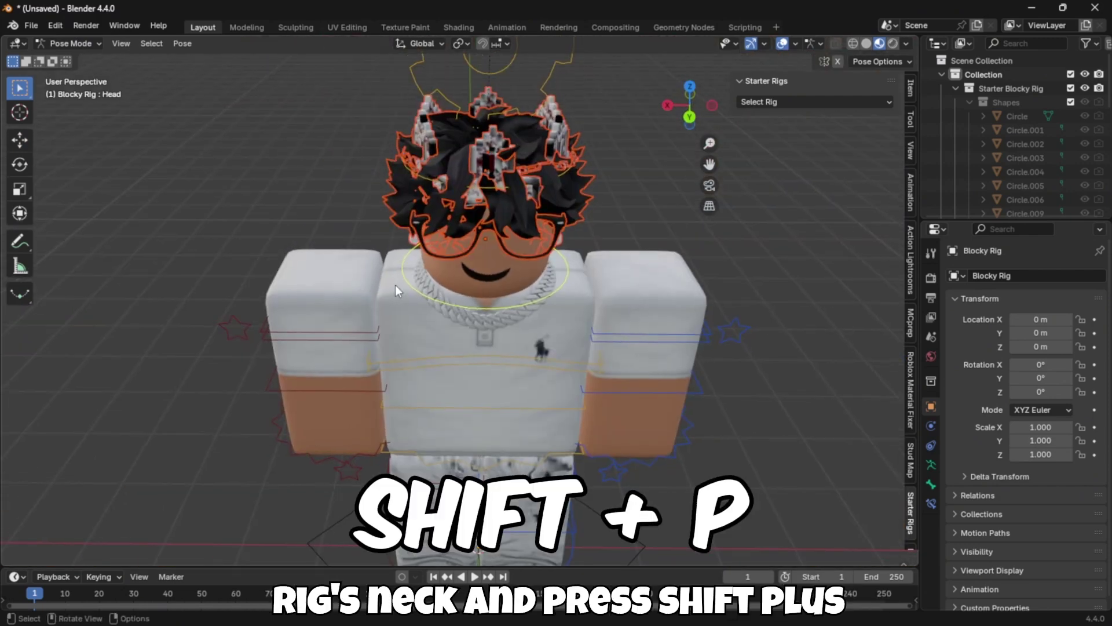
pyautogui.hotkey('ctrl', 'p')
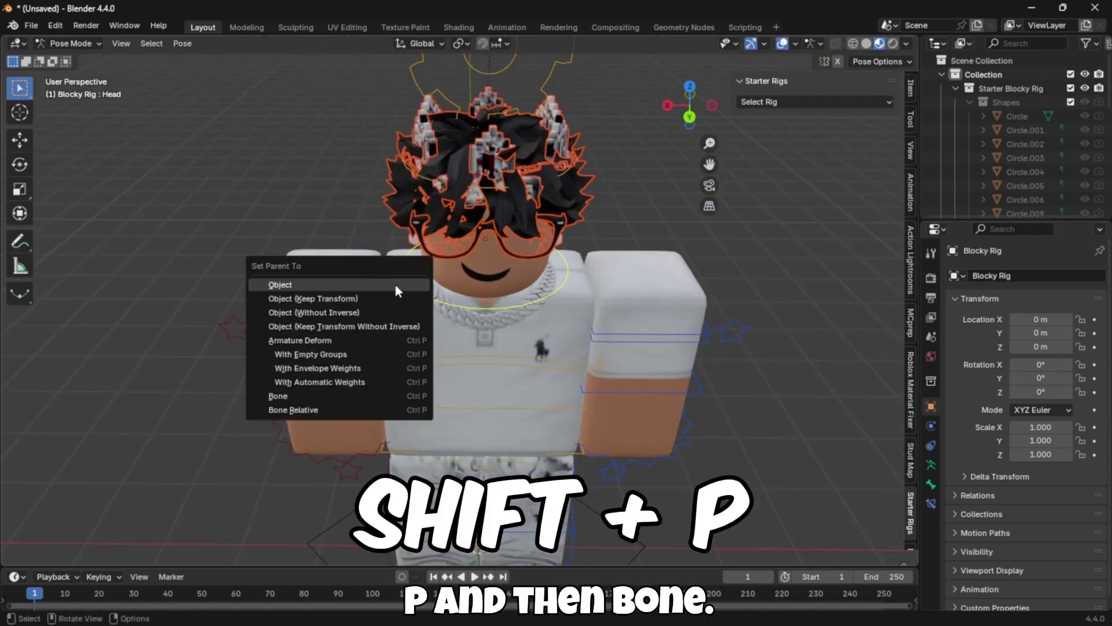
pyautogui.click(278, 396)
pyautogui.hotkey('ctrl', 'Tab')
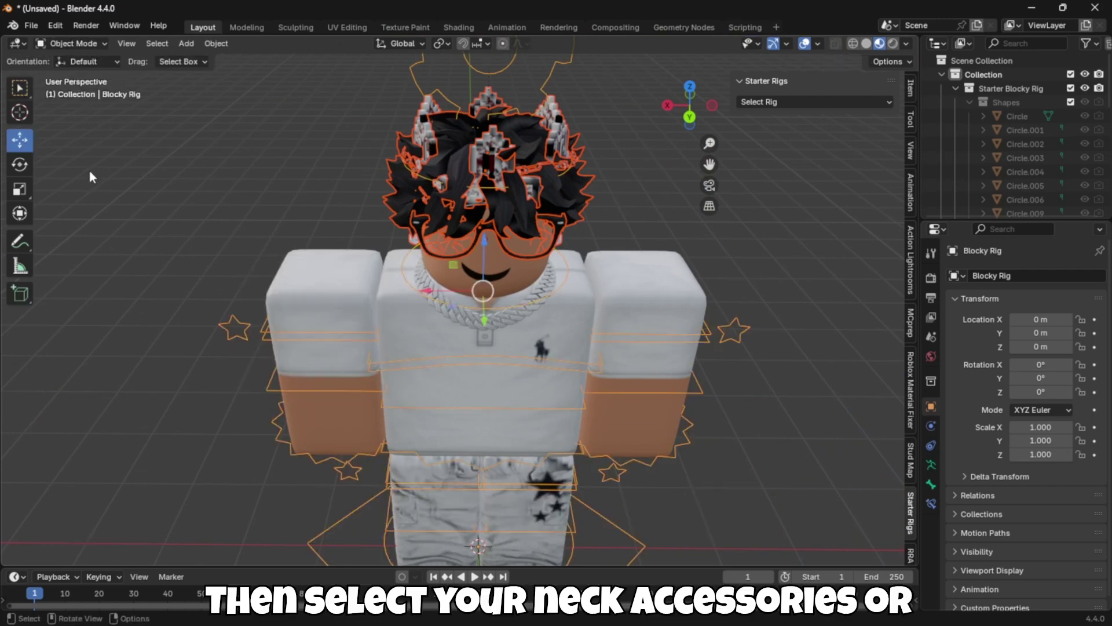
# - Parent the neck chain Handle3 to the Uppertorso bone and return to Object Mode
pyautogui.click(80, 109)
pyautogui.click(465, 321)
pyautogui.scroll(3, 464, 317)
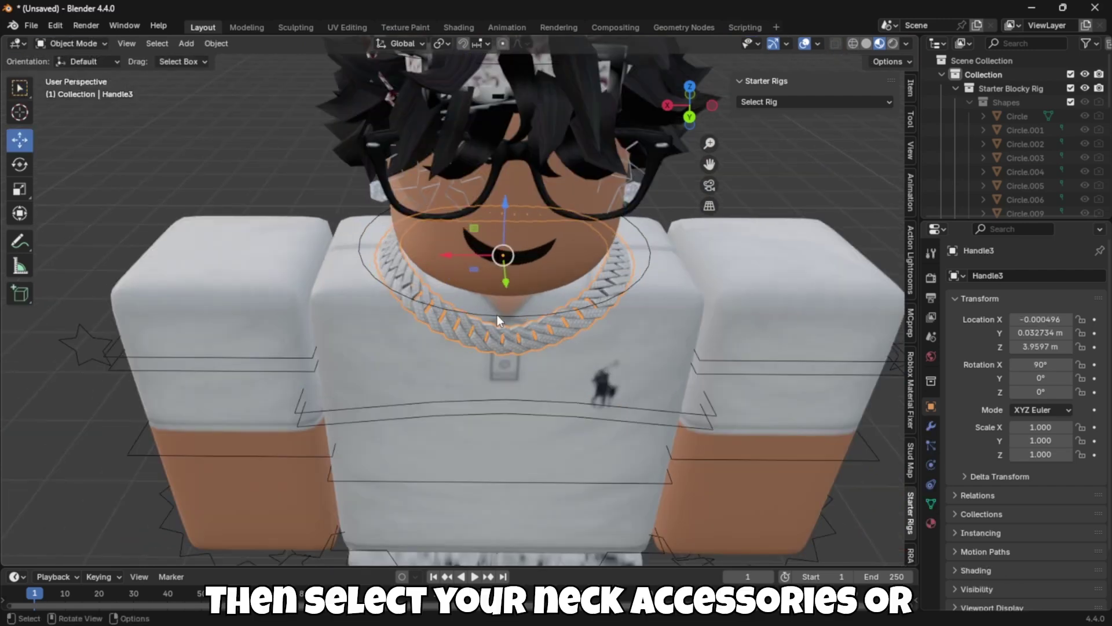
pyautogui.scroll(-4, 499, 309)
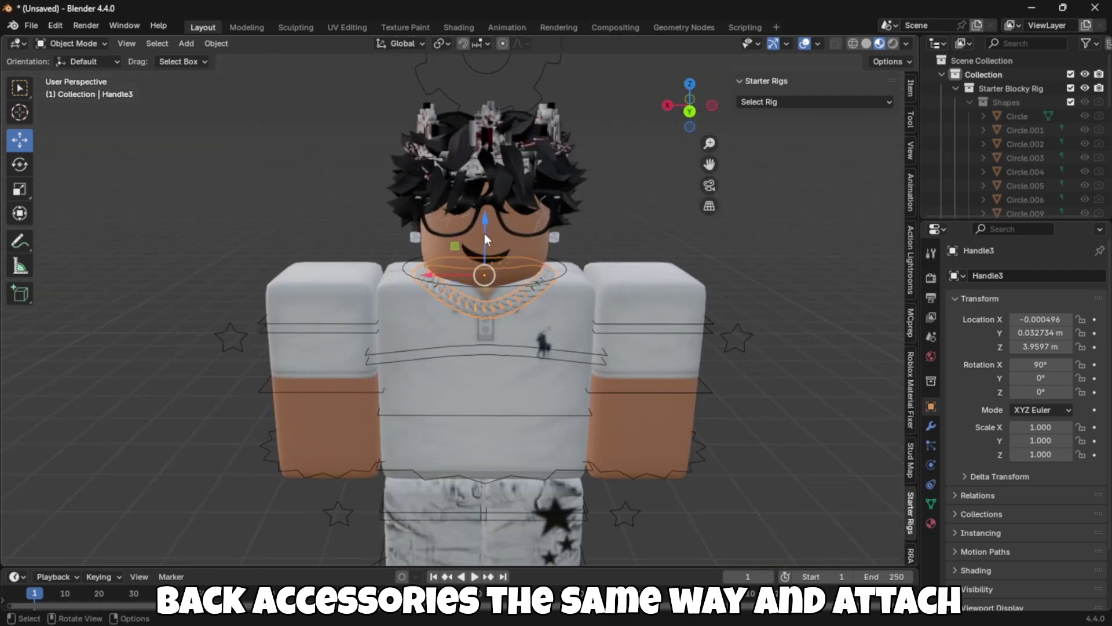
pyautogui.click(429, 79)
pyautogui.click(71, 44)
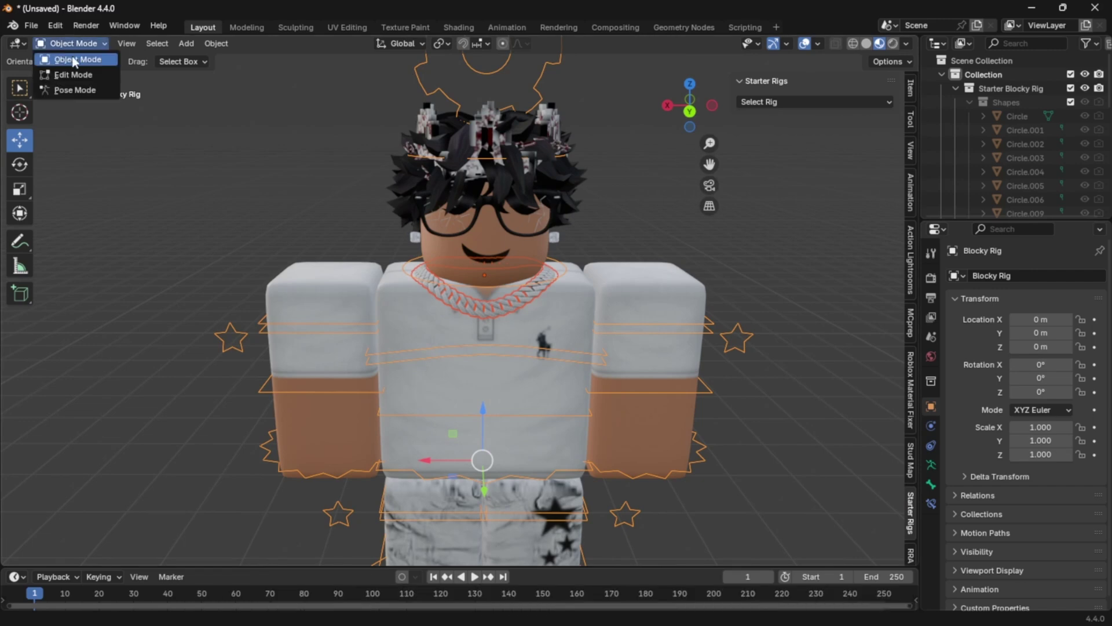
pyautogui.click(76, 90)
pyautogui.click(418, 347)
pyautogui.scroll(6, 423, 356)
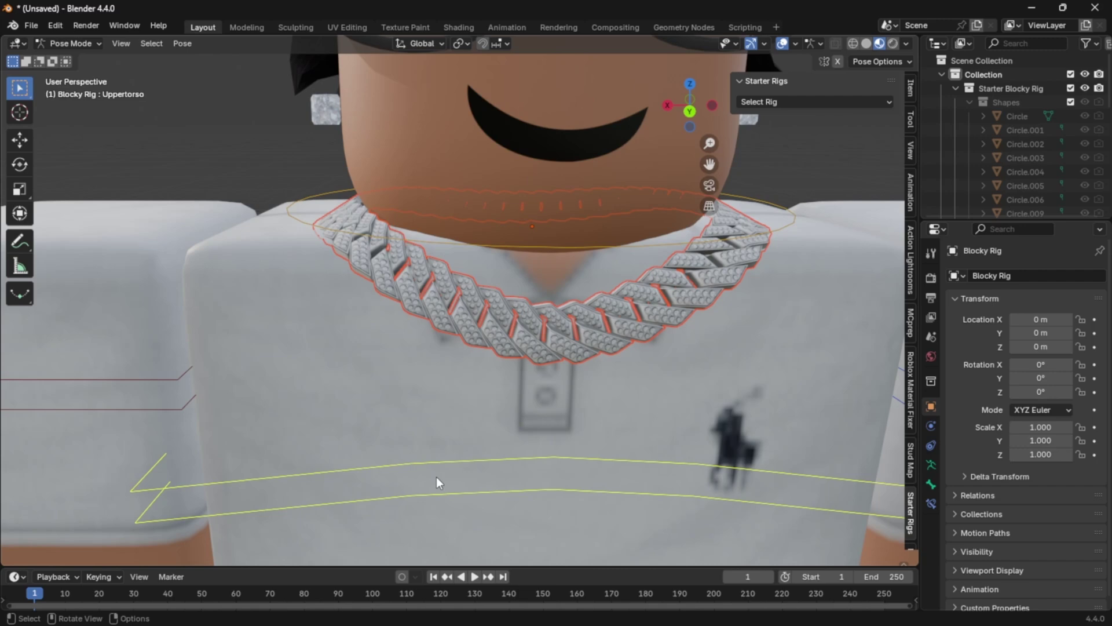
pyautogui.hotkey('ctrl', 'p')
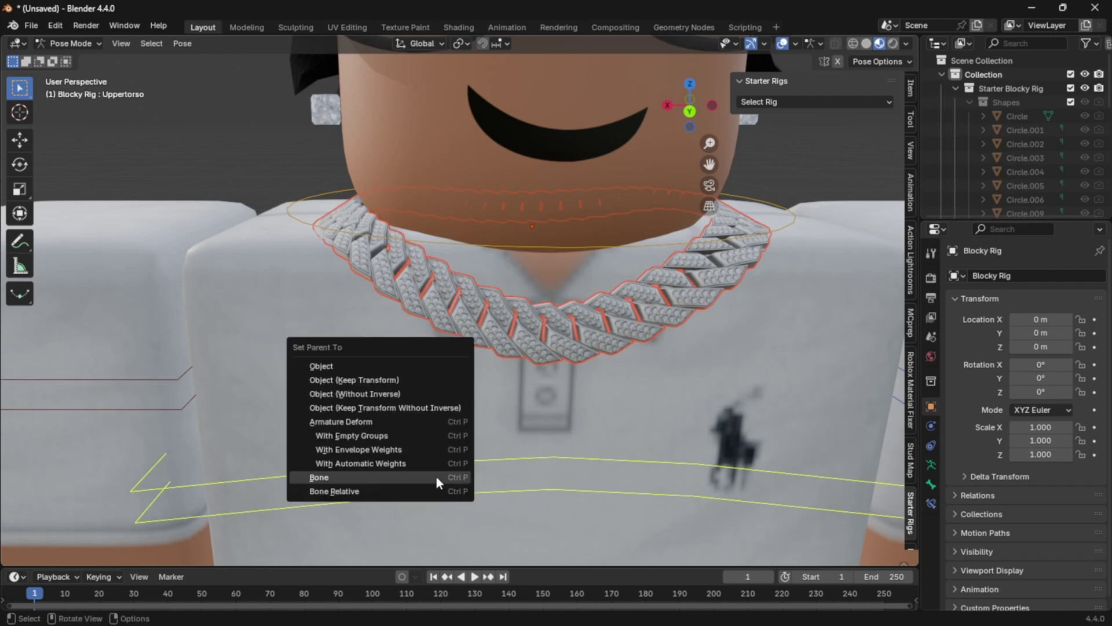
pyautogui.click(322, 478)
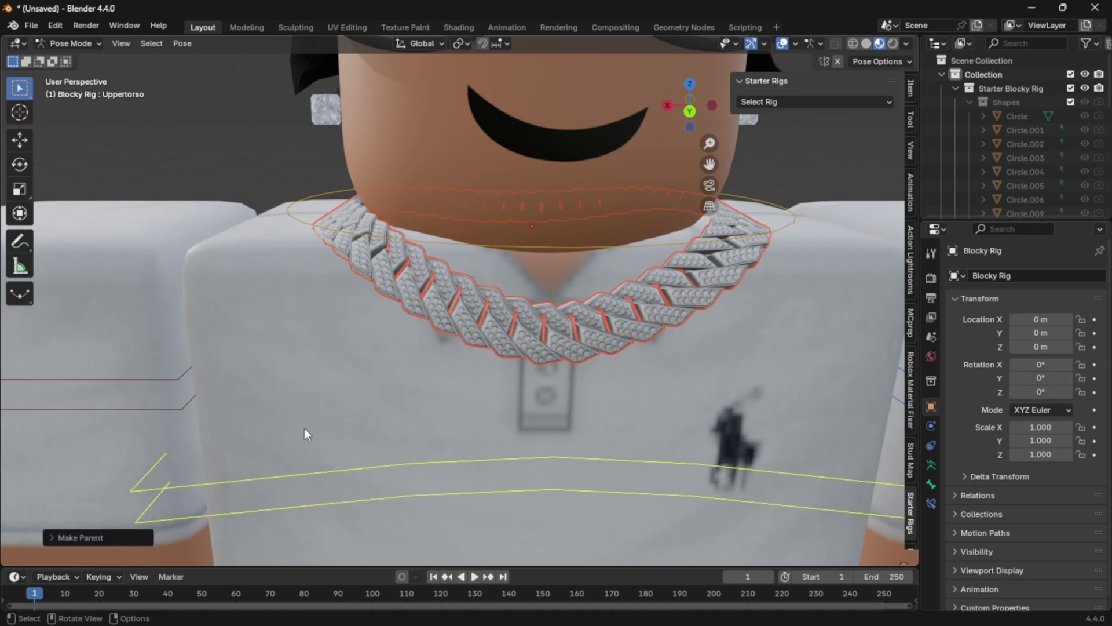
pyautogui.click(65, 48)
pyautogui.click(76, 61)
pyautogui.scroll(-10, 255, 179)
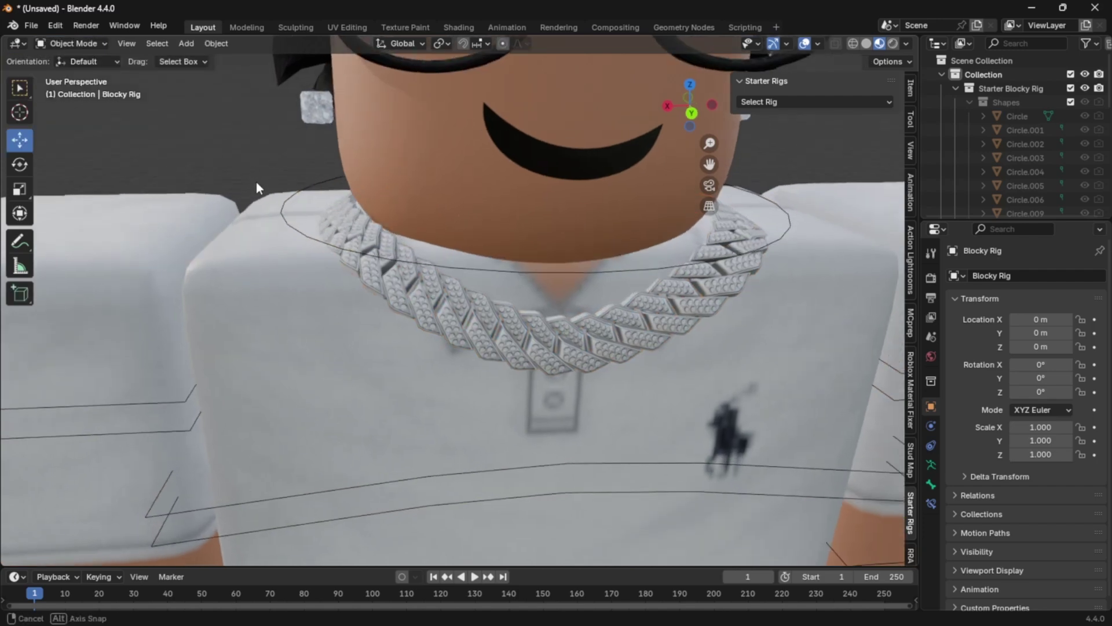
pyautogui.moveTo(464, 119); pyautogui.dragTo(442, 157, button='middle')
# - In Pose Mode, rotate Upperarm.R to raise the right arm into a wave
pyautogui.scroll(-3, 463, 139)
pyautogui.click(496, 110)
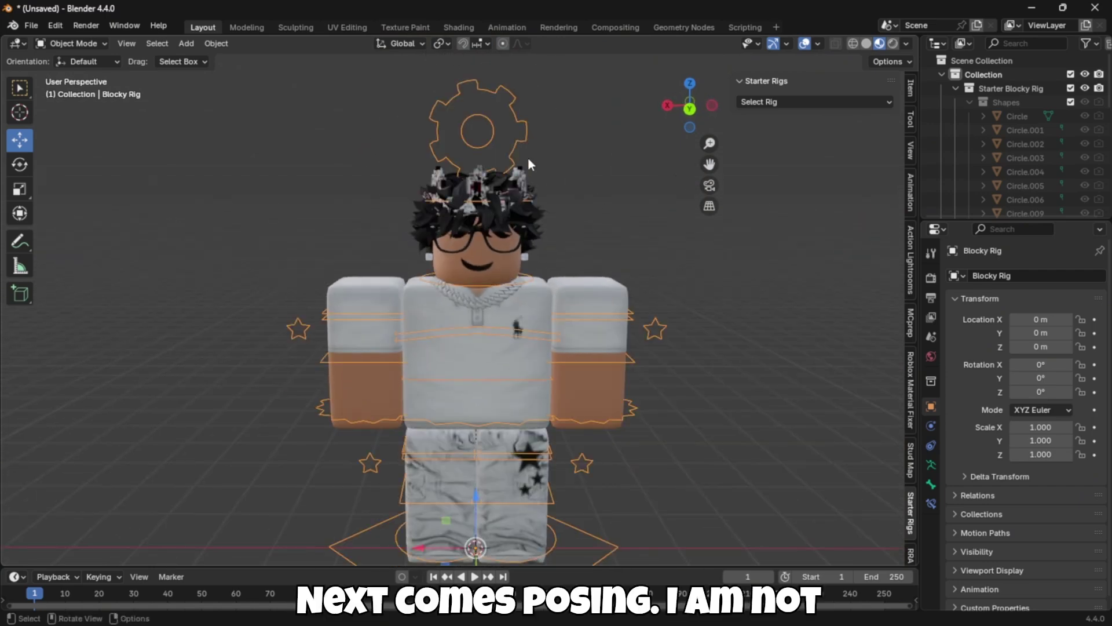
pyautogui.hotkey('ctrl', 'Tab')
pyautogui.click(368, 326)
pyautogui.press('r')
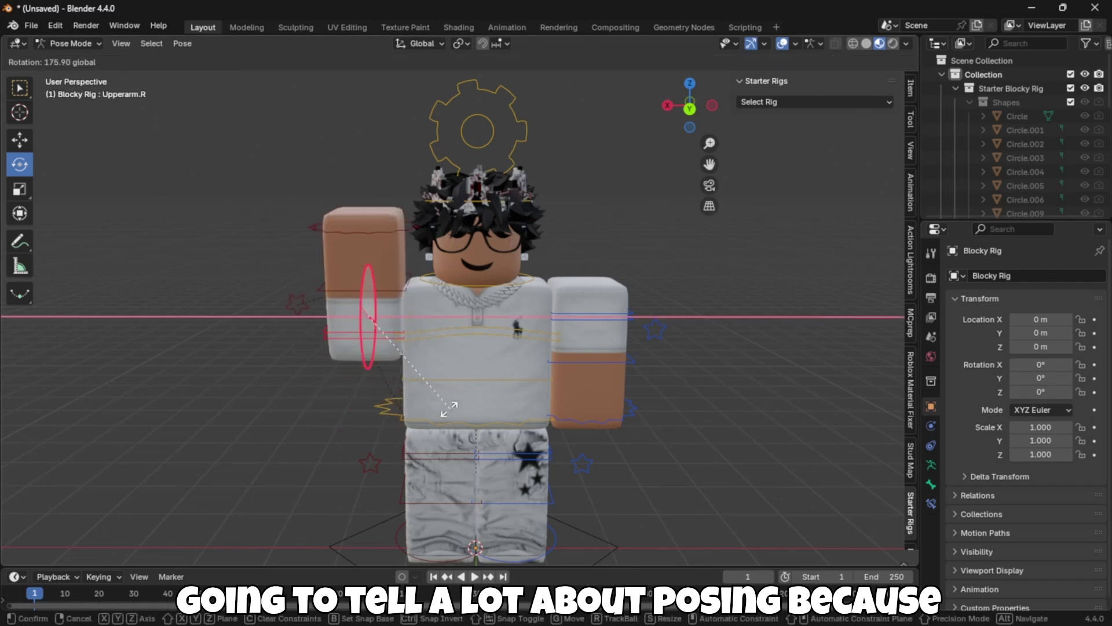
pyautogui.click(458, 418)
pyautogui.moveTo(373, 254); pyautogui.dragTo(439, 274, button='middle')
pyautogui.press('r')
pyautogui.click(307, 286)
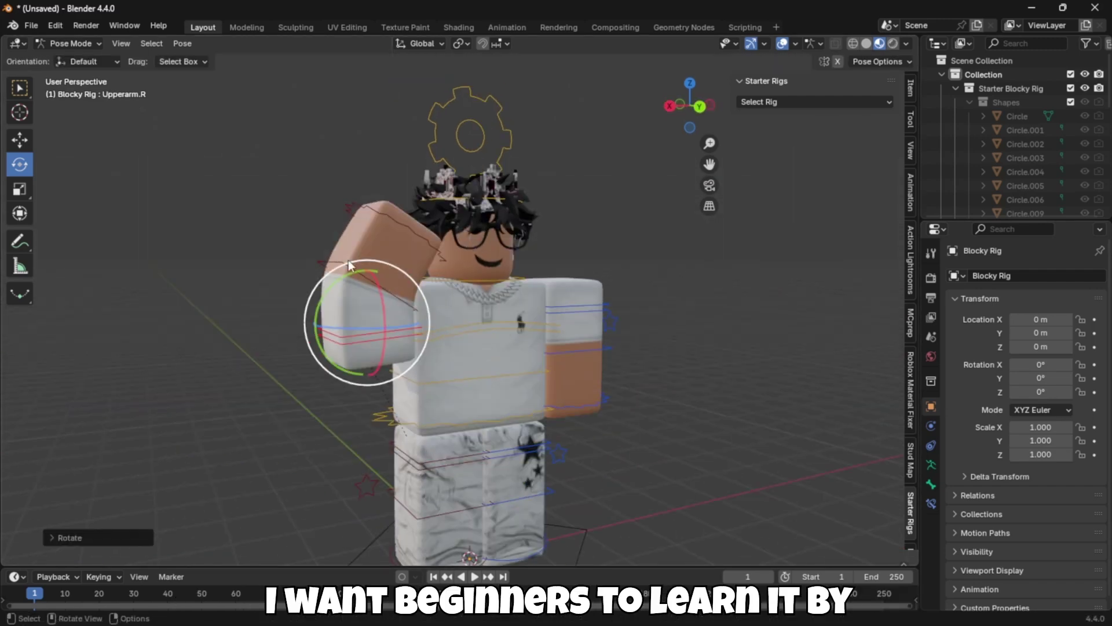
pyautogui.moveTo(306, 286); pyautogui.dragTo(385, 278, button='middle')
pyautogui.moveTo(386, 278); pyautogui.dragTo(354, 232)
# - Rotate the left forearm Lowerarm.L to bend the left arm
pyautogui.click(20, 140)
pyautogui.click(583, 283)
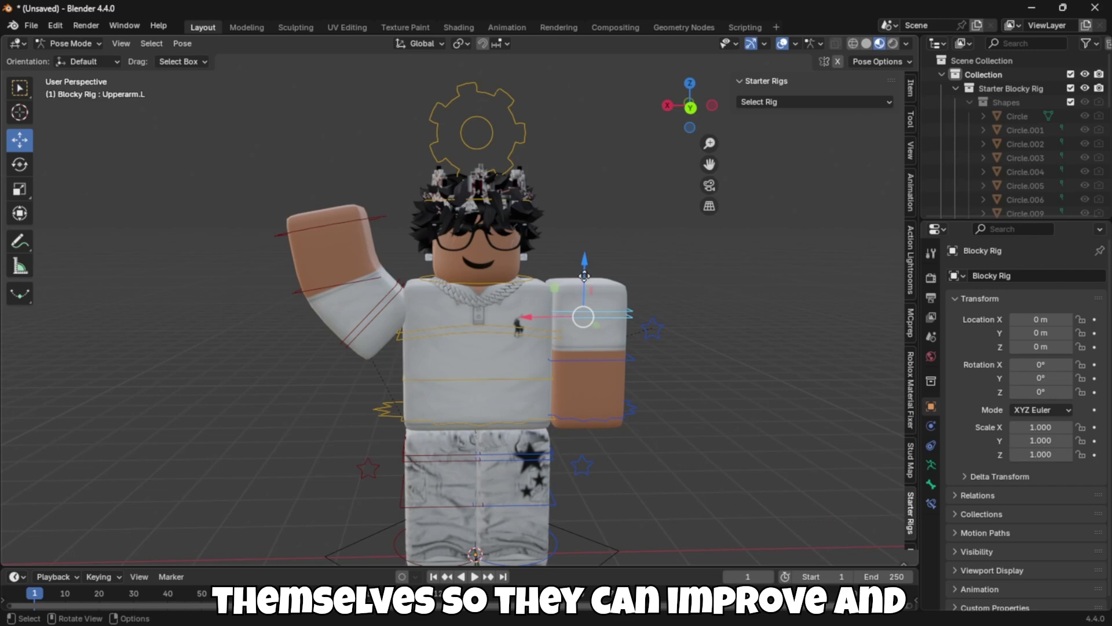
pyautogui.click(20, 164)
pyautogui.click(583, 359)
pyautogui.moveTo(582, 360); pyautogui.dragTo(582, 331, button='middle')
pyautogui.press('r')
pyautogui.press('r')
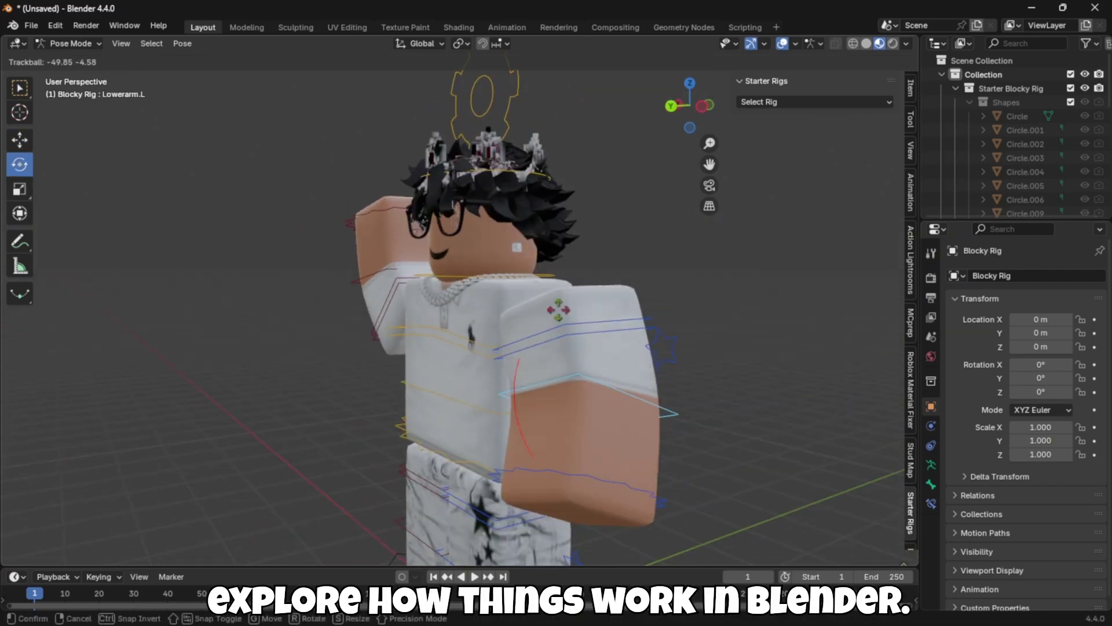
pyautogui.click(650, 372)
pyautogui.moveTo(649, 372); pyautogui.dragTo(649, 372, button='middle')
# - Turn both upper legs slightly outward, then return to Object Mode
pyautogui.scroll(-2, 649, 372)
pyautogui.click(419, 450)
pyautogui.press('r')
pyautogui.click(418, 450)
pyautogui.moveTo(418, 450); pyautogui.dragTo(406, 461)
pyautogui.click(504, 429)
pyautogui.moveTo(504, 428); pyautogui.dragTo(511, 405)
pyautogui.moveTo(508, 464); pyautogui.dragTo(505, 398)
pyautogui.scroll(2, 536, 258)
pyautogui.press('g')
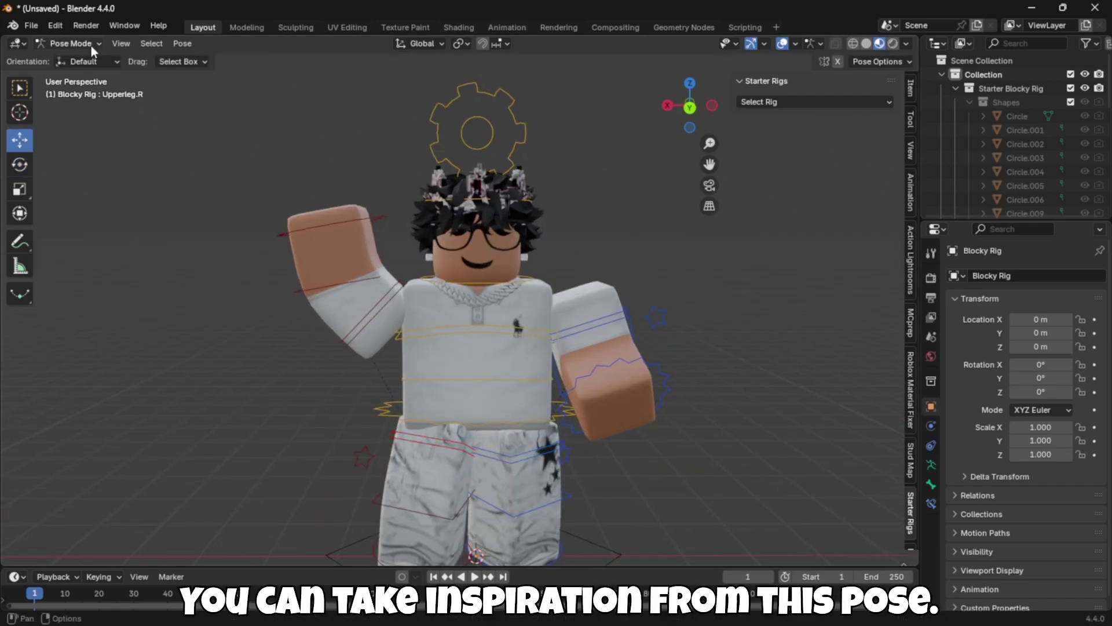
pyautogui.click(88, 35)
pyautogui.hotkey('ctrl', 'Tab')
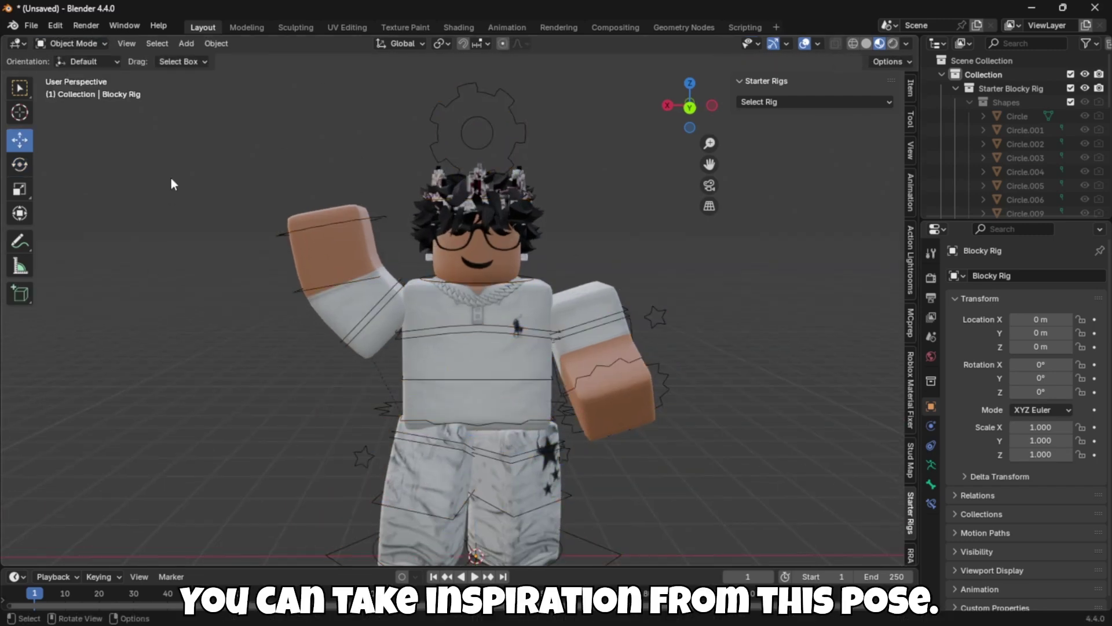
pyautogui.click(188, 46)
# - Add a Sun light to the scene and bring up its light settings
pyautogui.moveTo(210, 227)
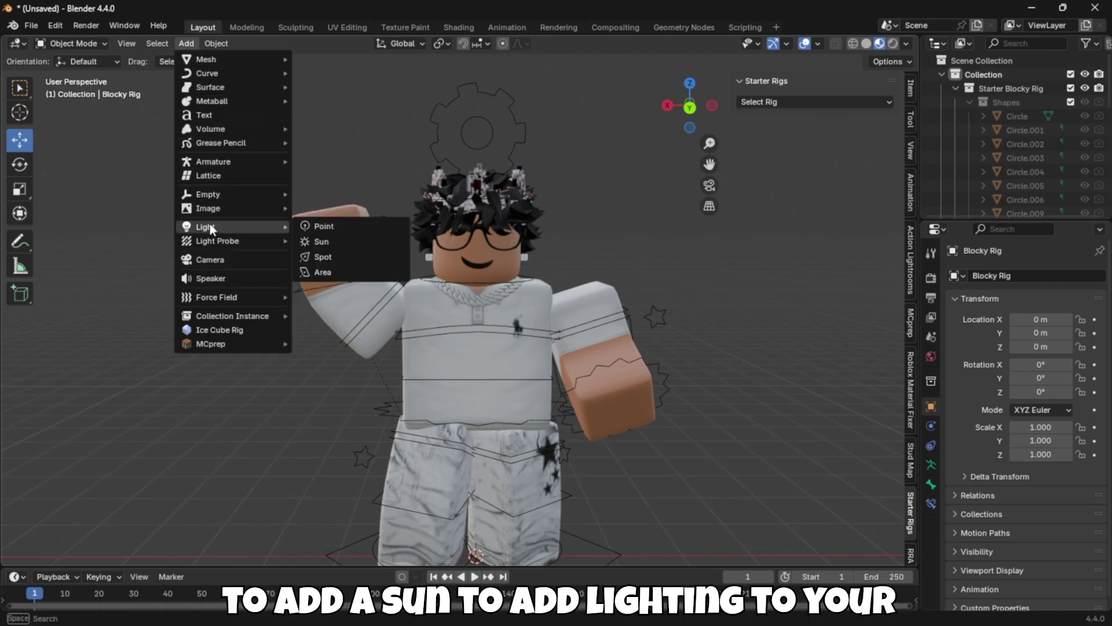
pyautogui.click(317, 242)
pyautogui.click(932, 465)
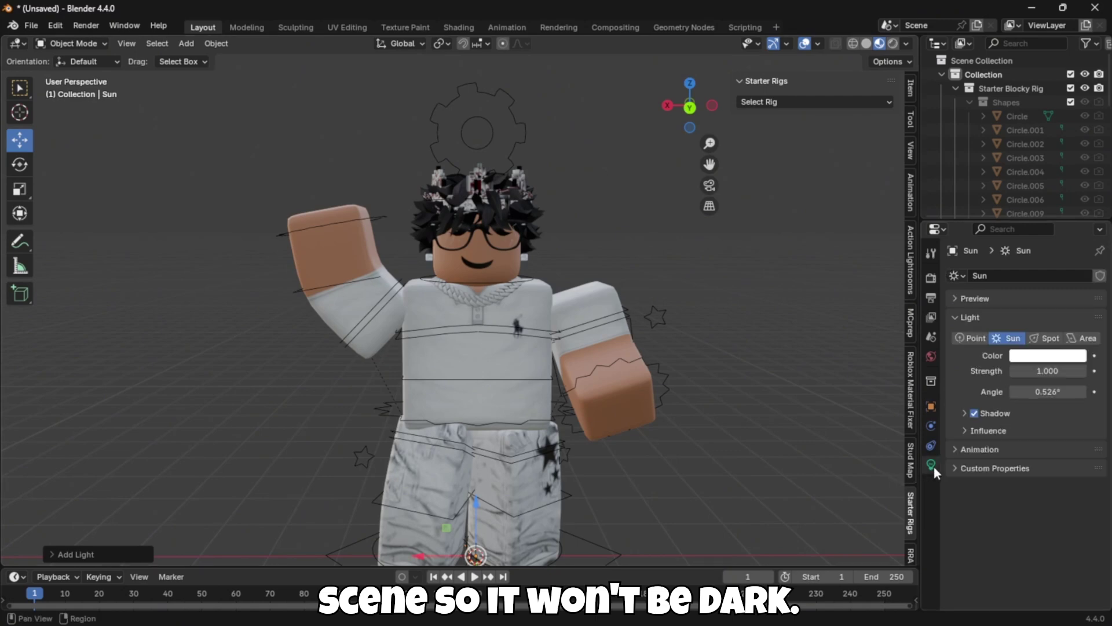
# - Set the Sun's Strength to 5 and its Angle to 180°
pyautogui.click(1047, 370)
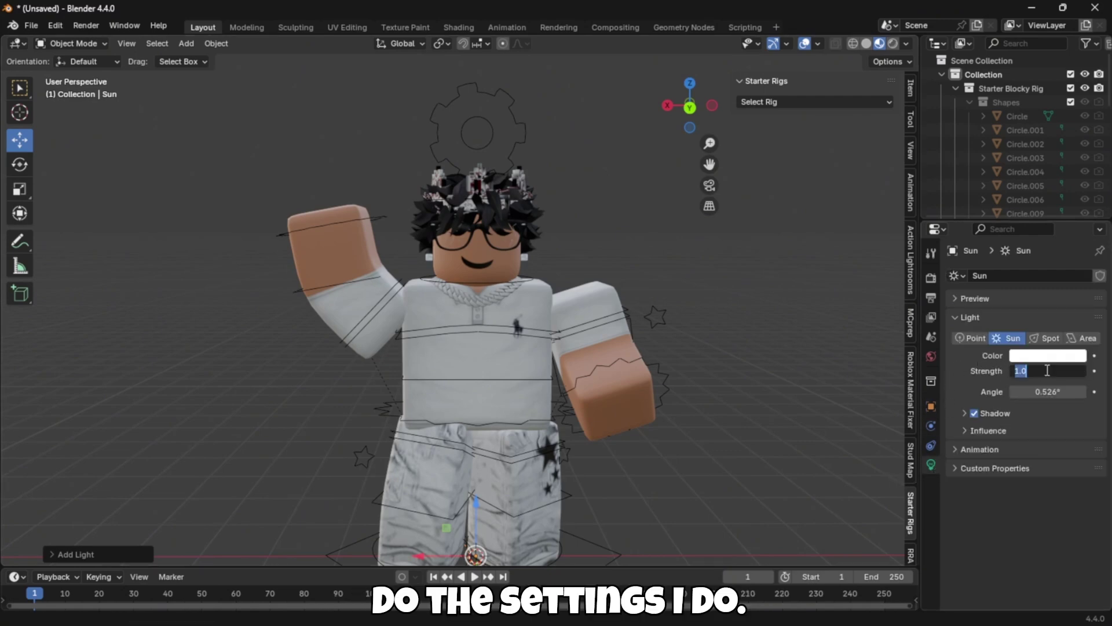
pyautogui.write('5')
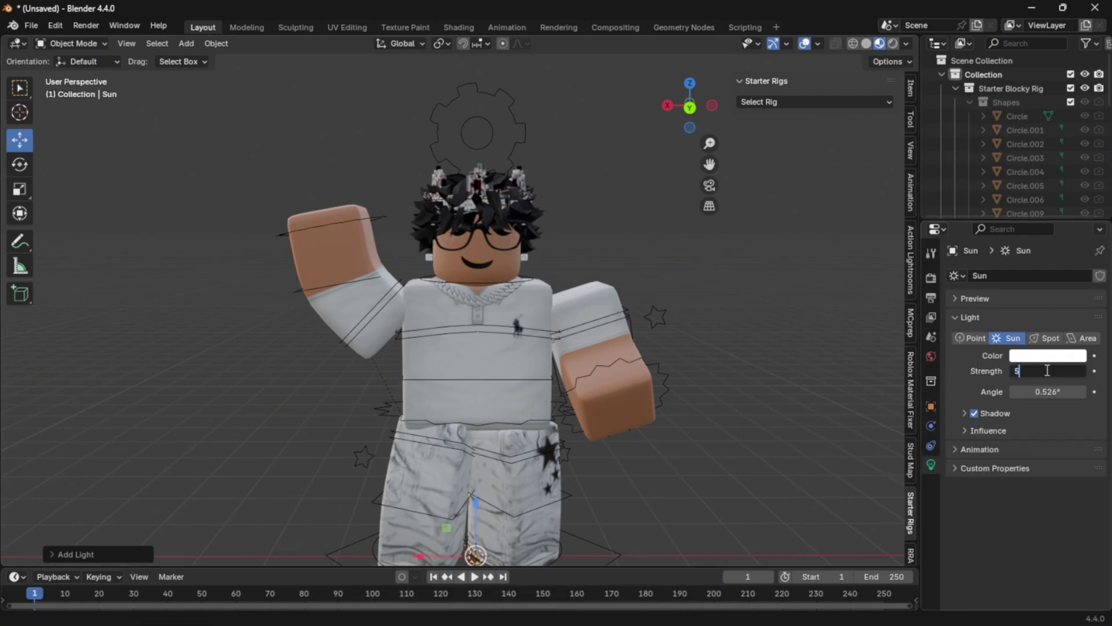
pyautogui.write('\\')
pyautogui.press('Return')
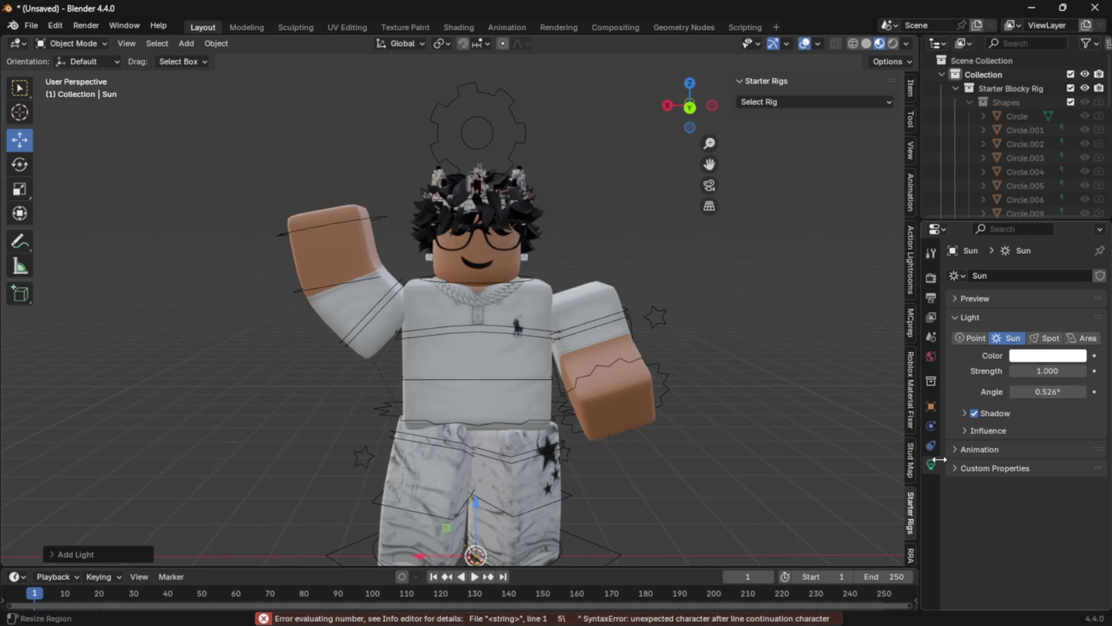
pyautogui.click(1037, 372)
pyautogui.write('5')
pyautogui.press('Return')
pyautogui.click(1045, 395)
pyautogui.write('180')
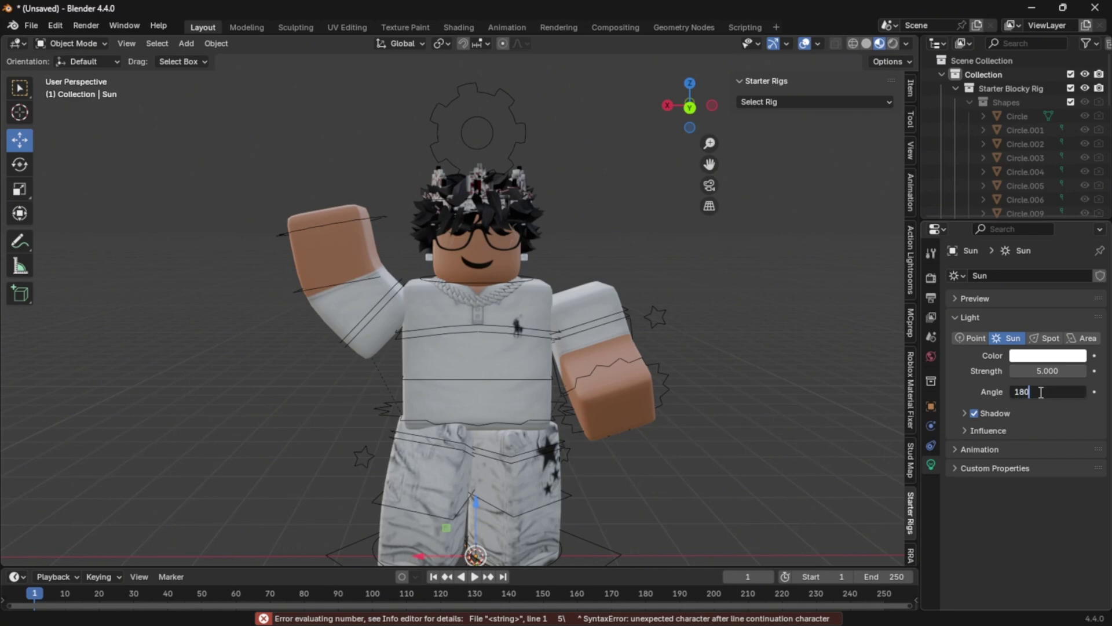
pyautogui.press('Return')
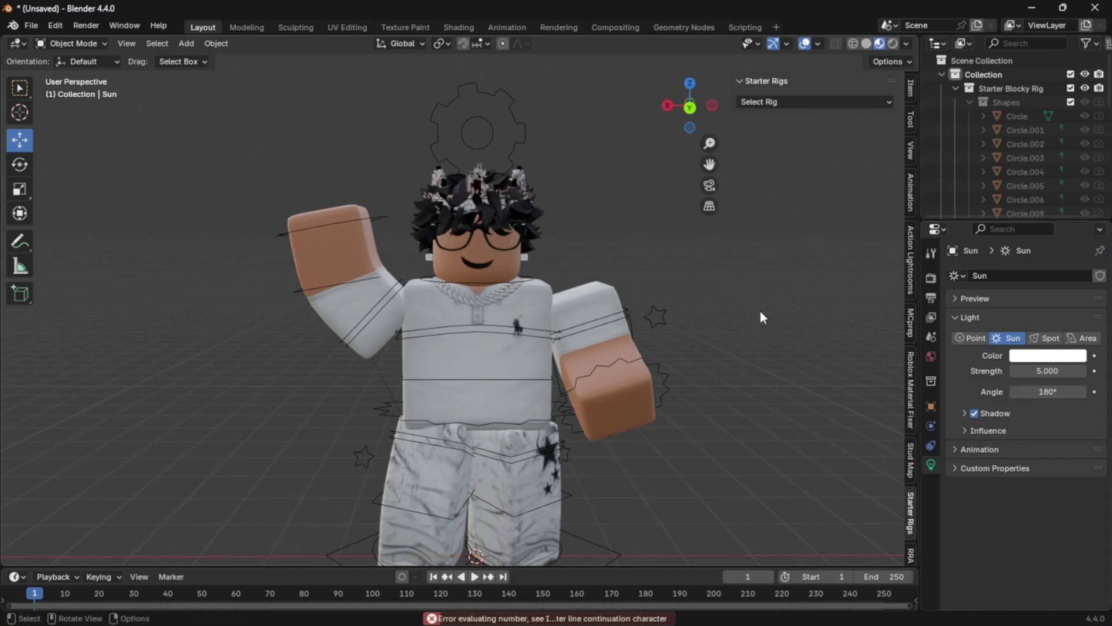
pyautogui.click(125, 43)
# - Add a new camera, Camera.001, to the scene and deselect it
pyautogui.click(184, 43)
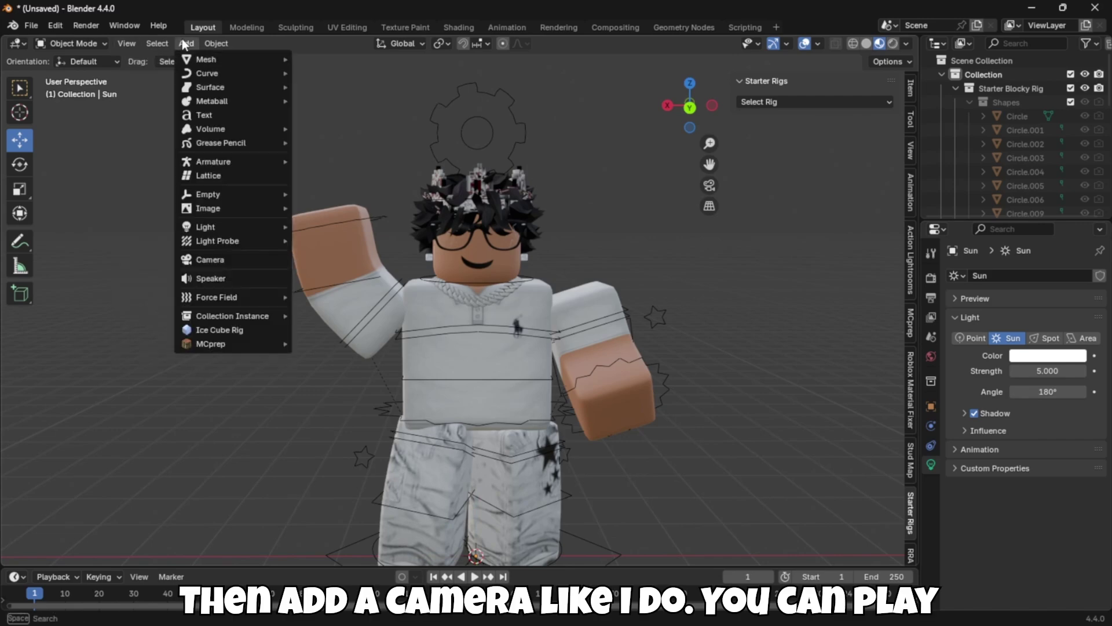
pyautogui.click(209, 261)
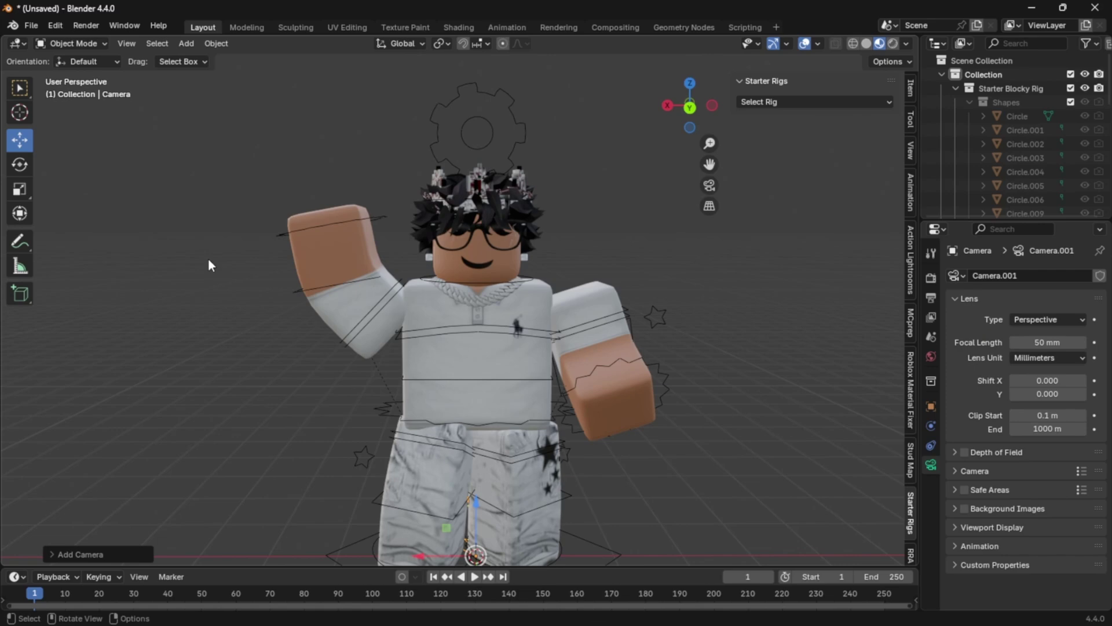
pyautogui.click(258, 379)
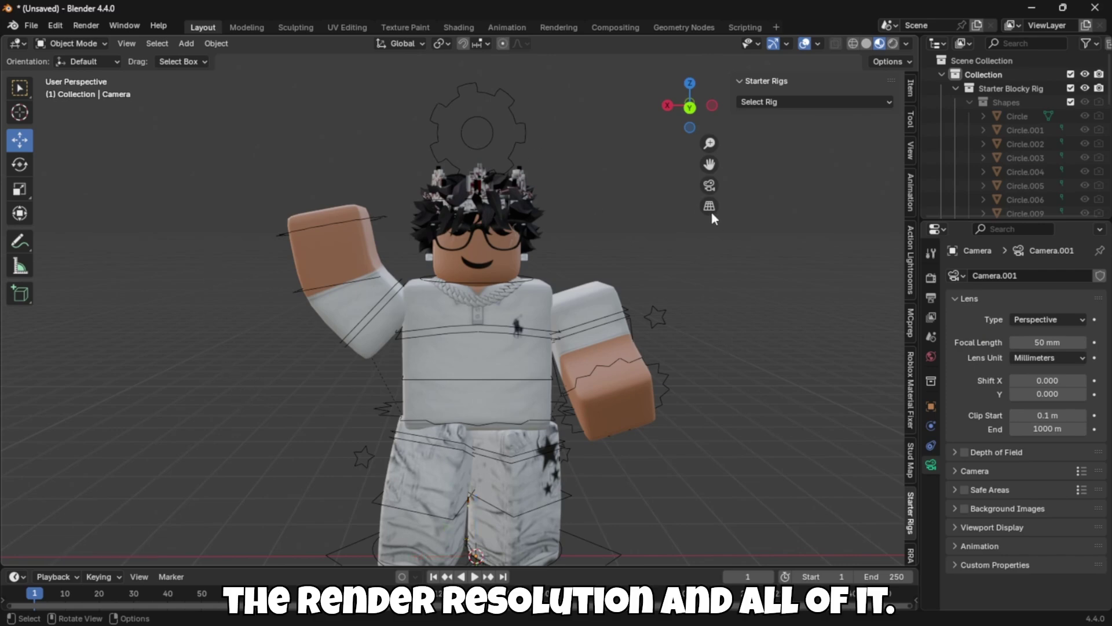
# - Switch the viewport to Camera Perspective to see the camera's framing
pyautogui.click(711, 185)
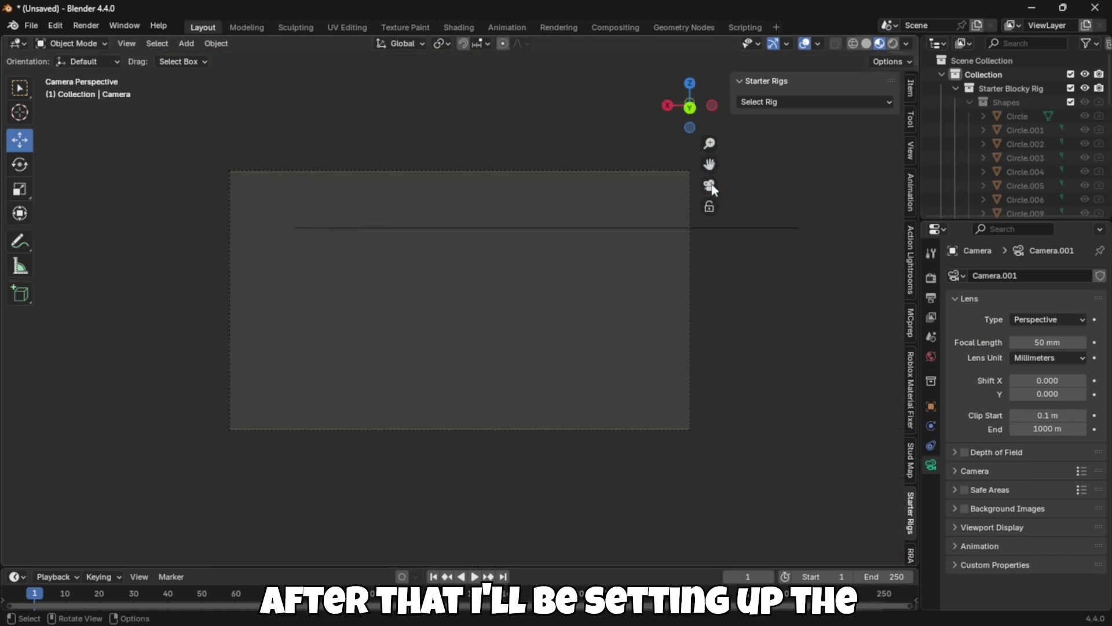
pyautogui.click(126, 45)
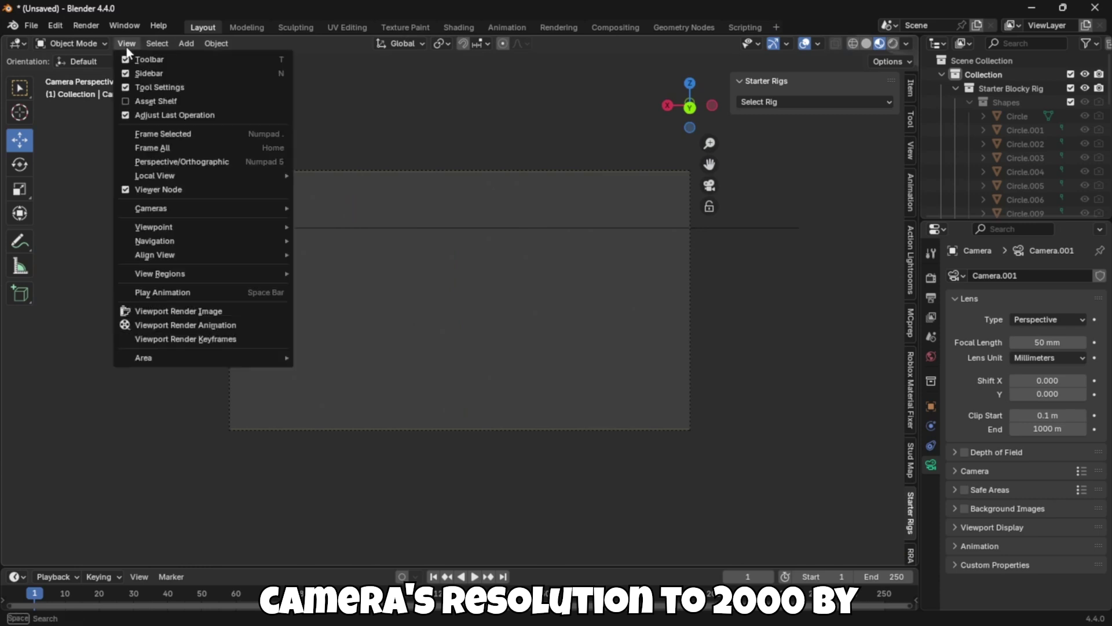
pyautogui.moveTo(172, 238)
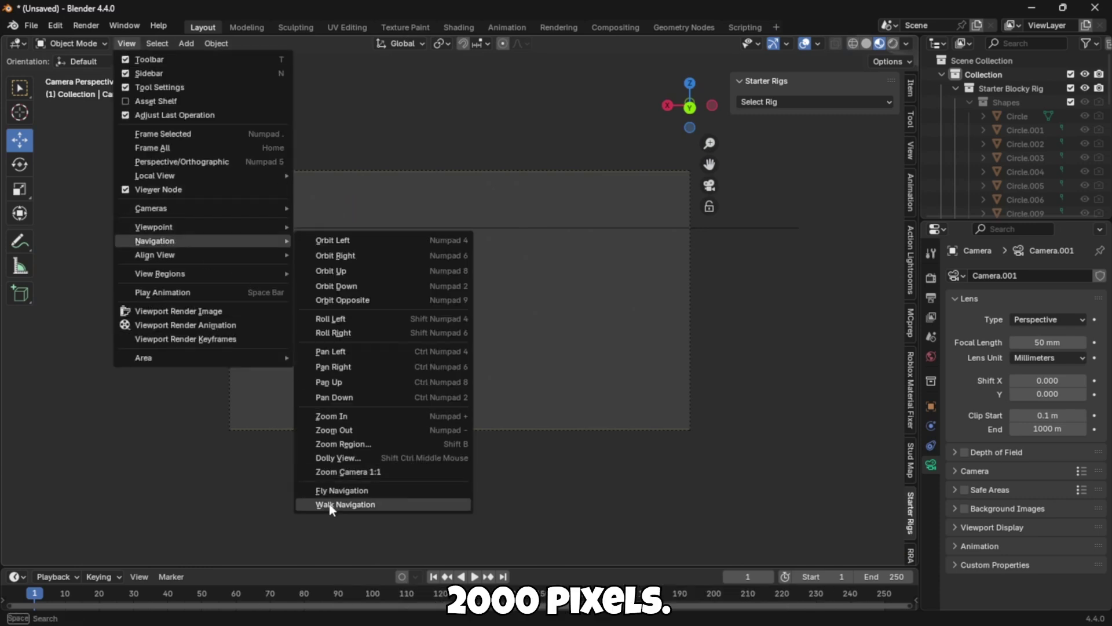